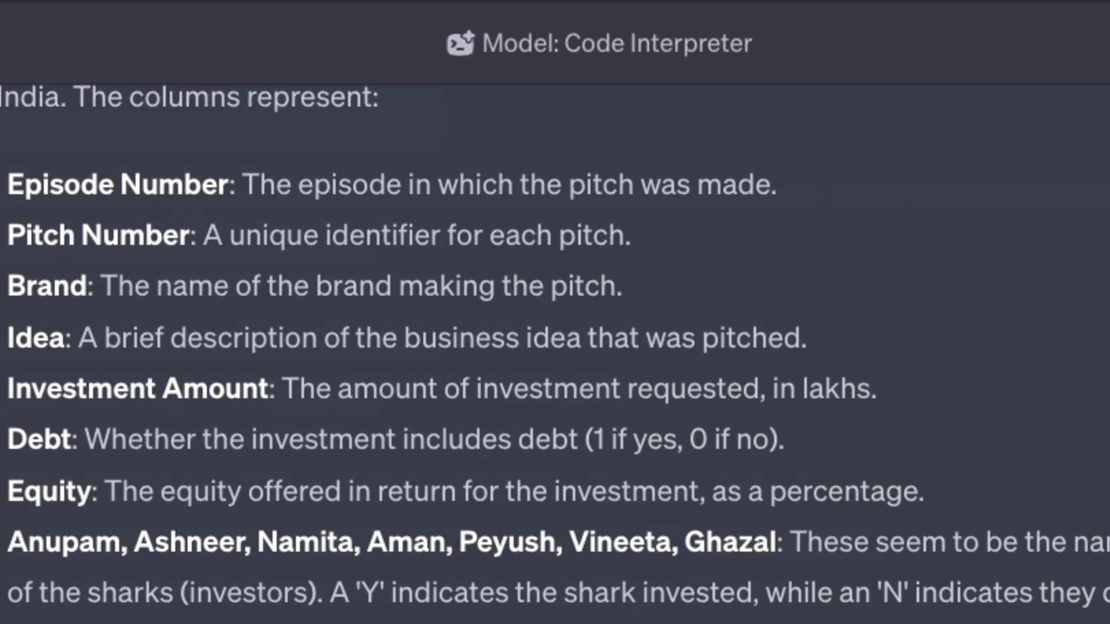
Scroll up and down over the empty GPT-4 chat page to look it over
scroll(723, 490, "down", 10)
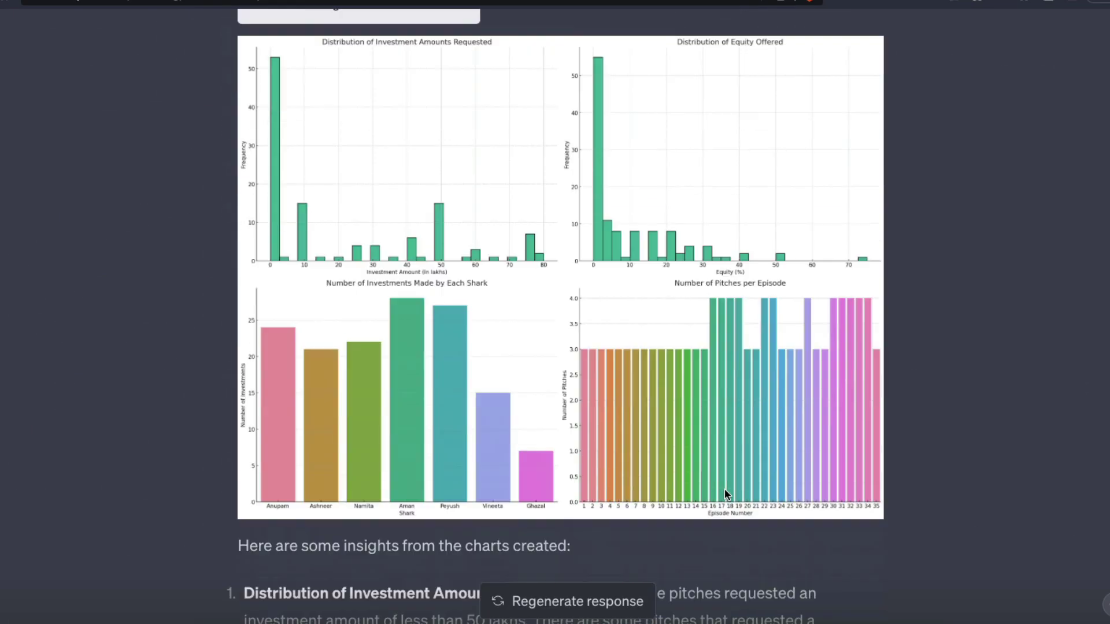
scroll(724, 490, "up", 3)
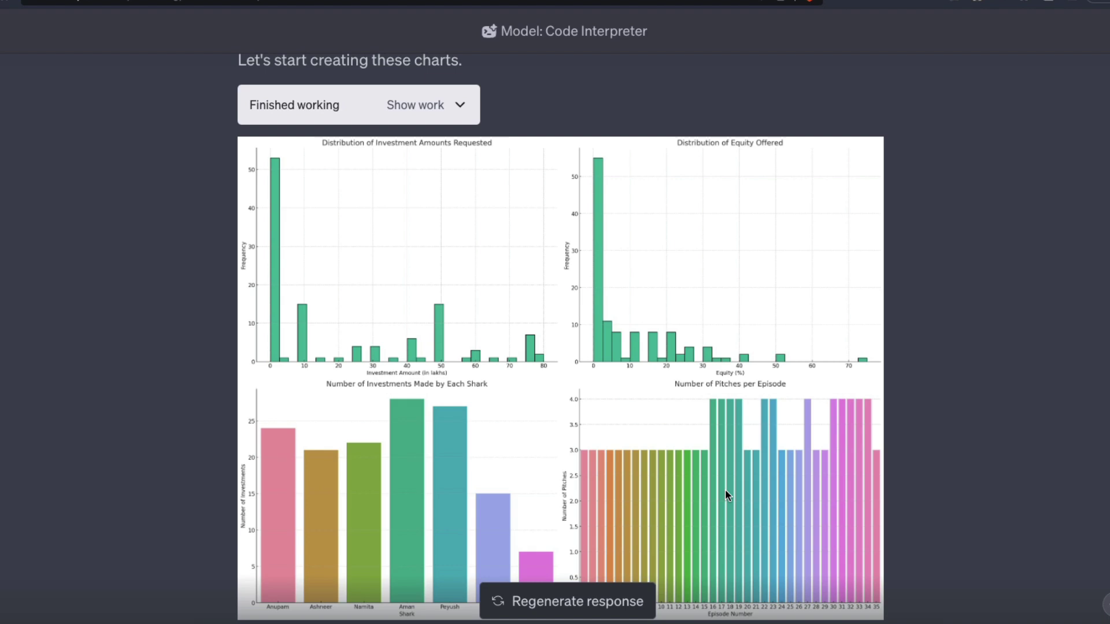
scroll(725, 488, "down", 15)
scroll(726, 494, "up", 1)
scroll(725, 493, "down", 4)
scroll(727, 492, "down", 6)
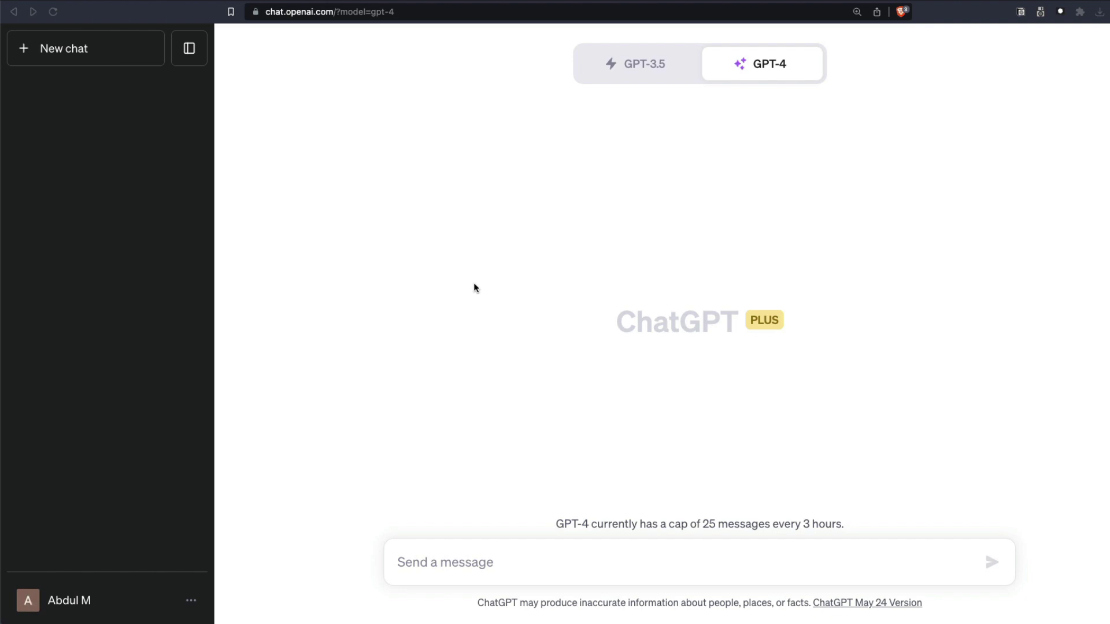
Open Settings and confirm under Beta features that Code interpreter is enabled
left_click(193, 604)
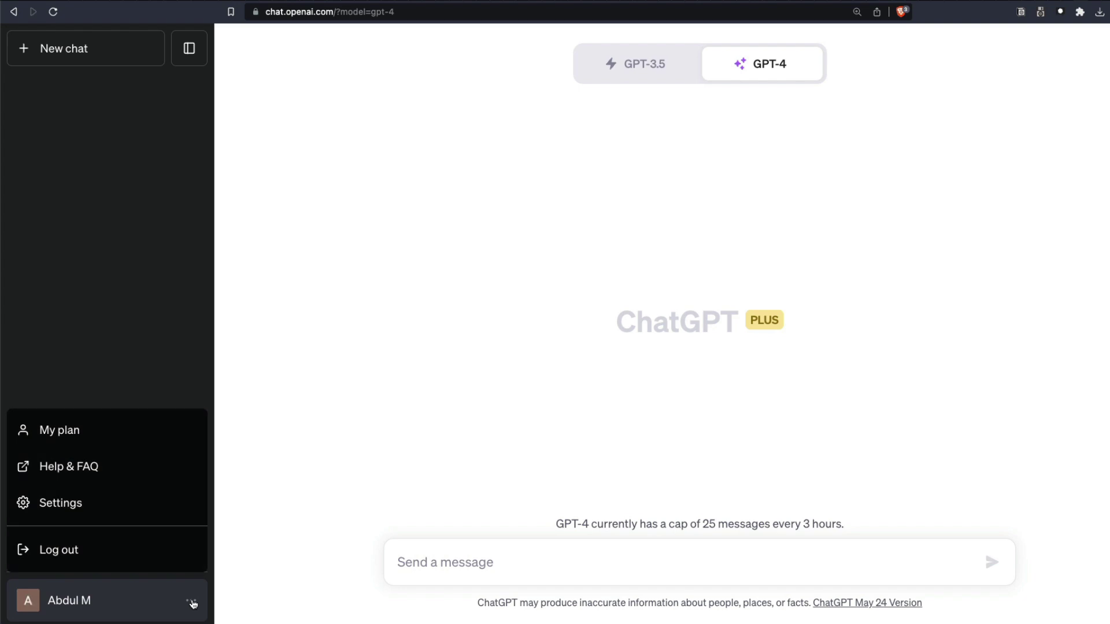
left_click(95, 506)
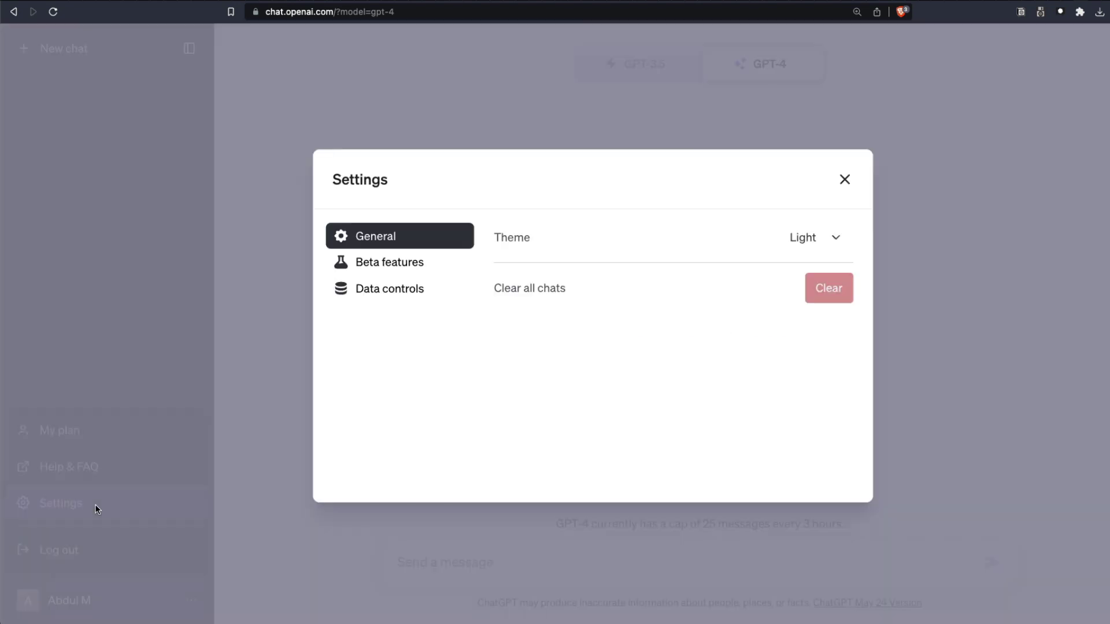
left_click(403, 269)
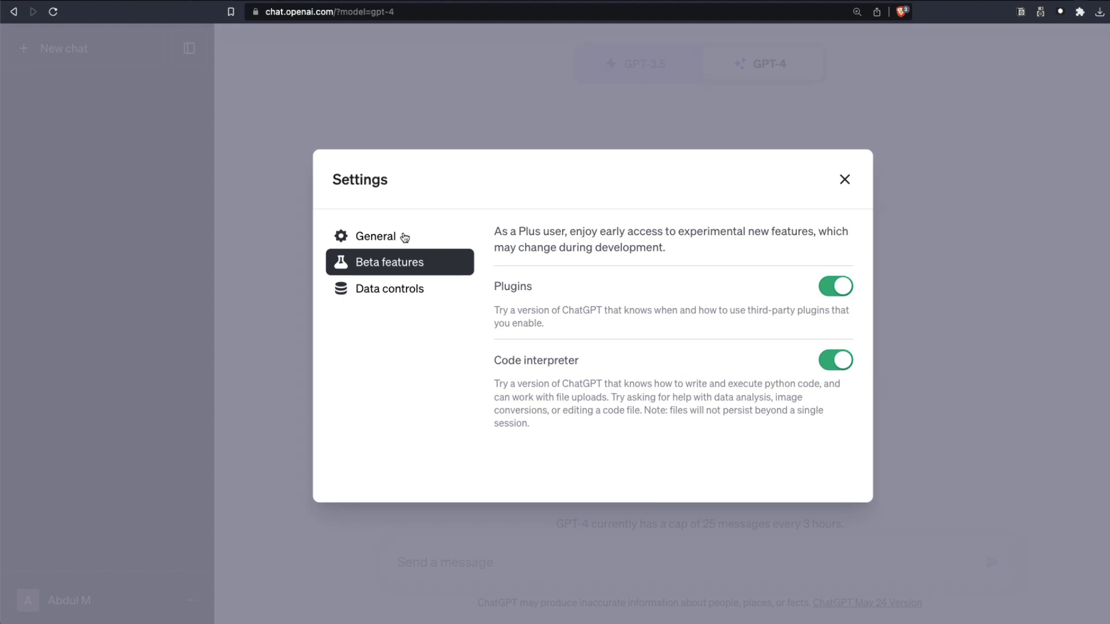
In General settings, try the Light option in the Theme dropdown, then reopen it
left_click(404, 238)
left_click(839, 247)
left_click(817, 323)
left_click(818, 245)
Apply the Dark theme, close Settings, and switch GPT-4 to Code Interpreter
left_click(810, 300)
left_click(843, 179)
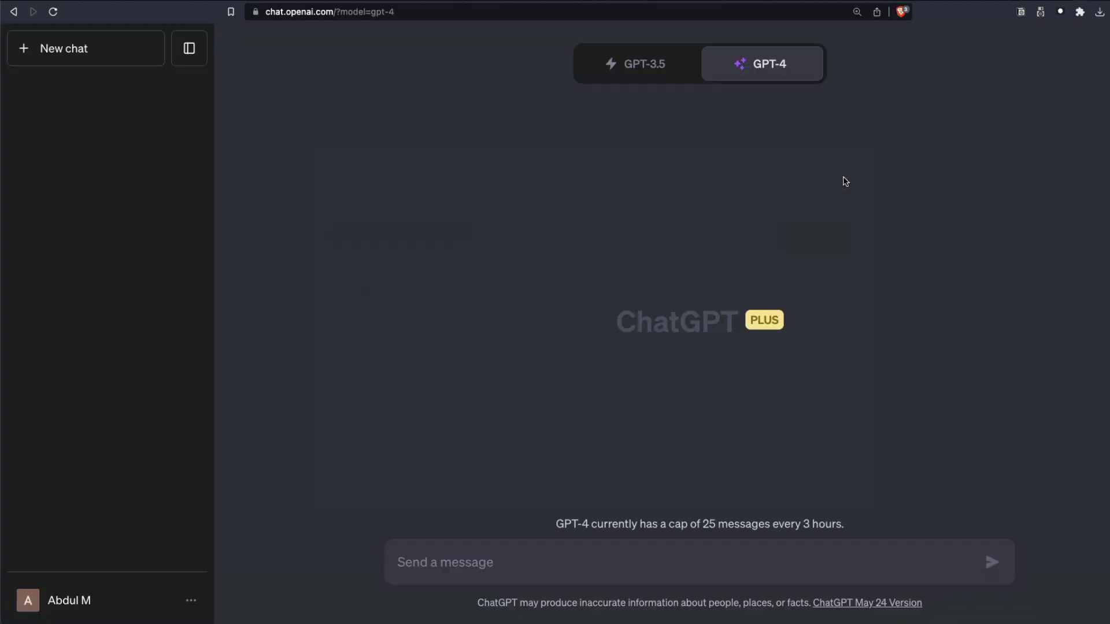
mouse_move(761, 80)
left_click(763, 81)
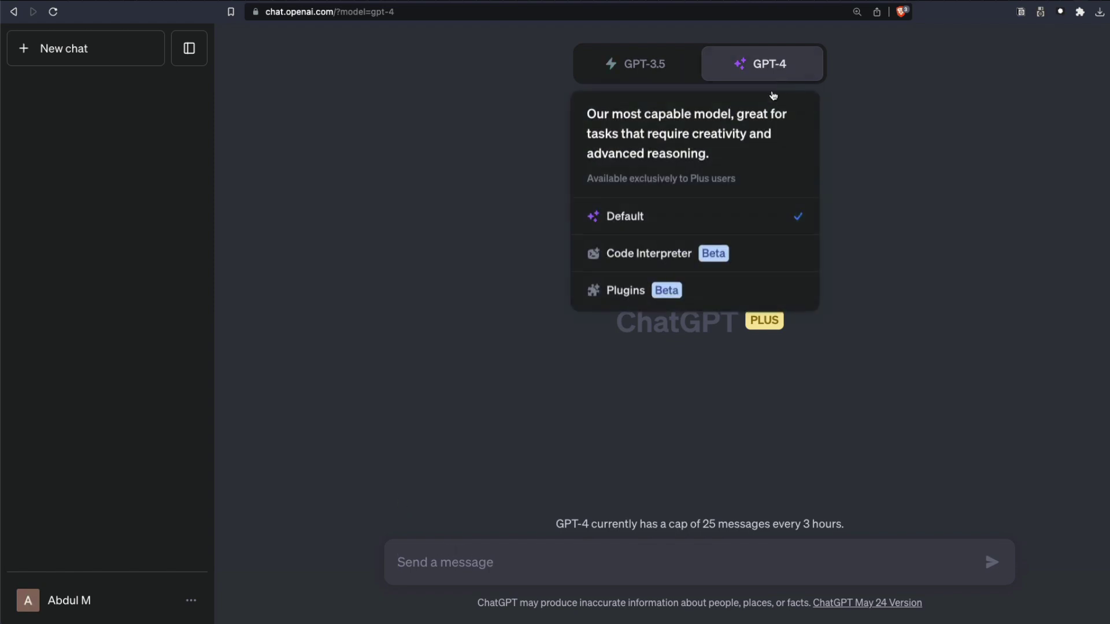
left_click(764, 255)
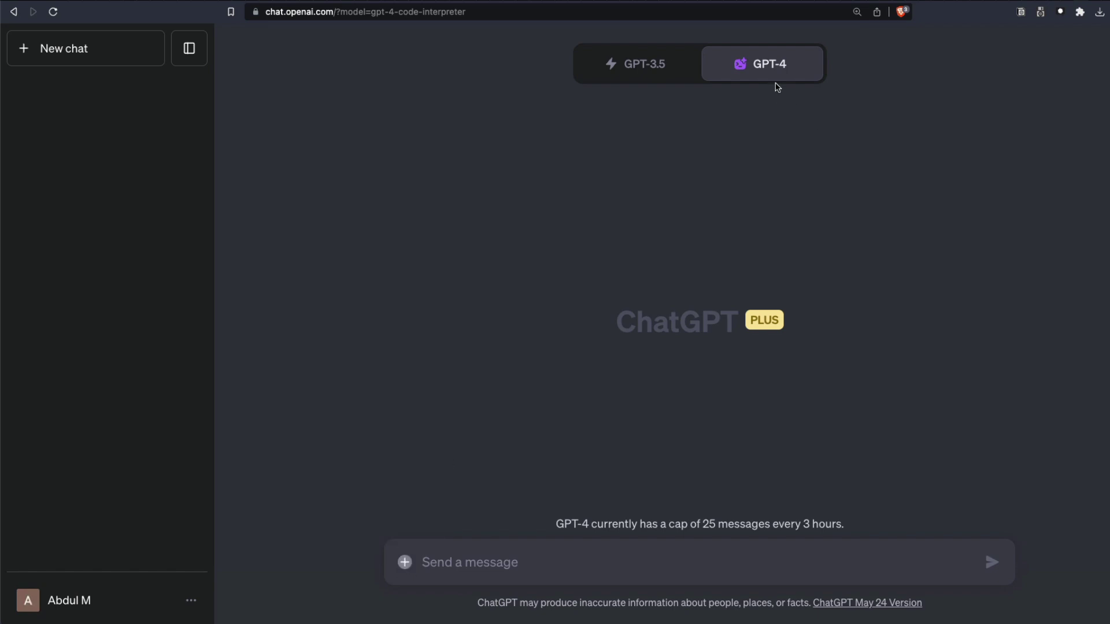
Switch back to Default GPT-4, then reselect the Code Interpreter model
mouse_move(769, 71)
left_click(723, 218)
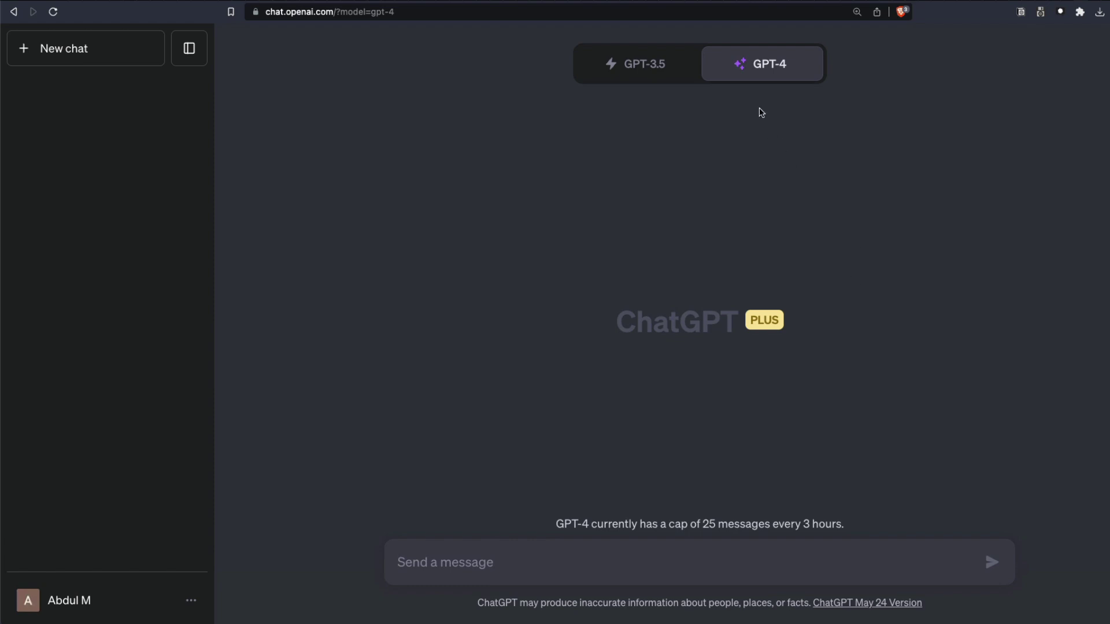
mouse_move(753, 63)
left_click(742, 257)
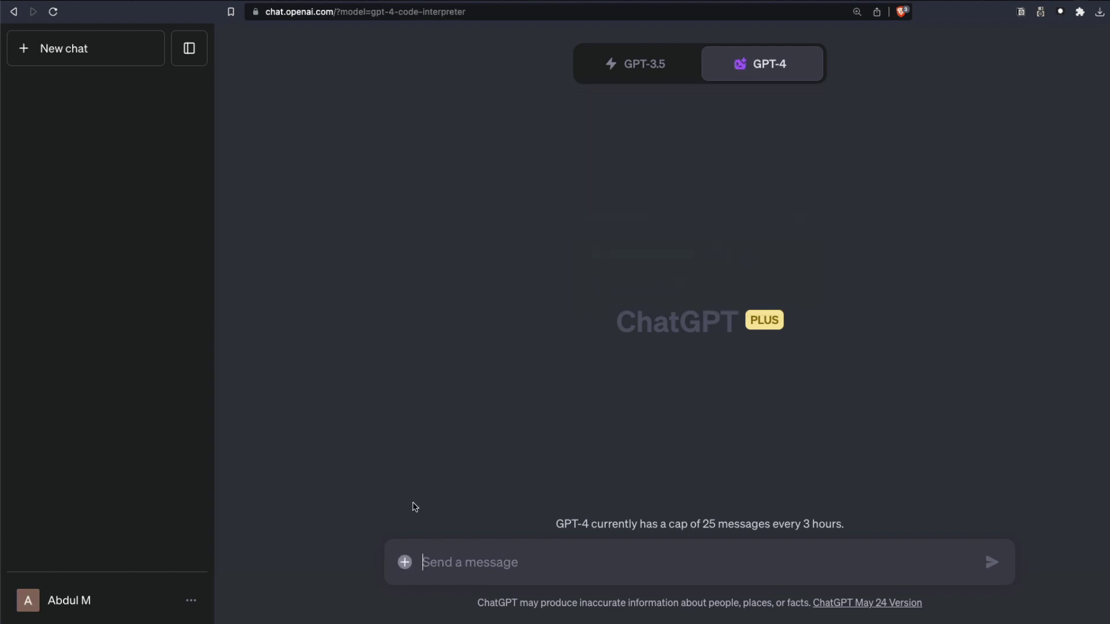
Upload ShartankIndiaAllPitches.csv to the message through the file dialog
left_click(403, 562)
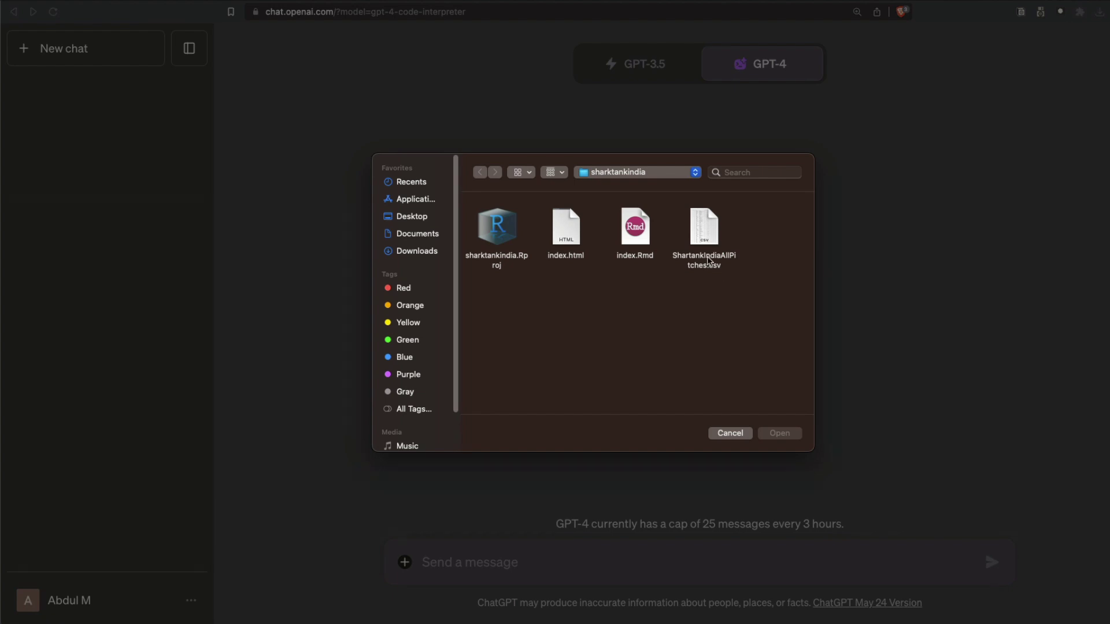
left_click(709, 261)
left_click(780, 433)
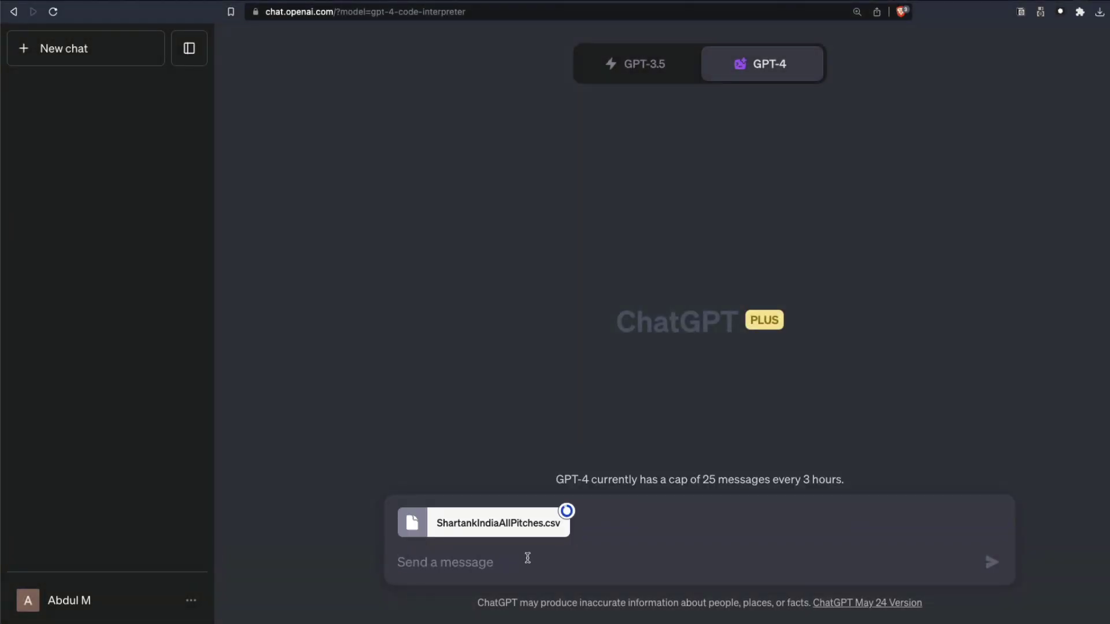
Send 'Can you make some insightful charts that explain this dataset?'
type("Can you make some insigth")
key("BackSpace")
key("BackSpace")
type("htful charts that explain this dataset?")
key("Return")
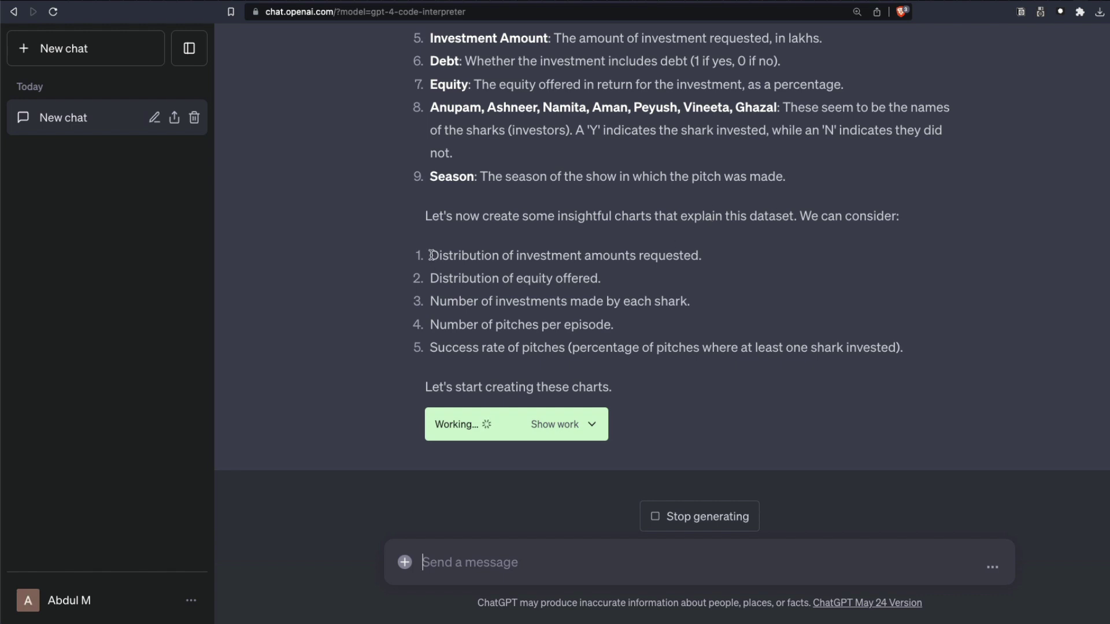
Read the suggested charts: investments, equity, pitches per episode and success rate
left_click_drag(431, 255, 726, 250)
left_click(629, 283)
left_click_drag(629, 283, 733, 299)
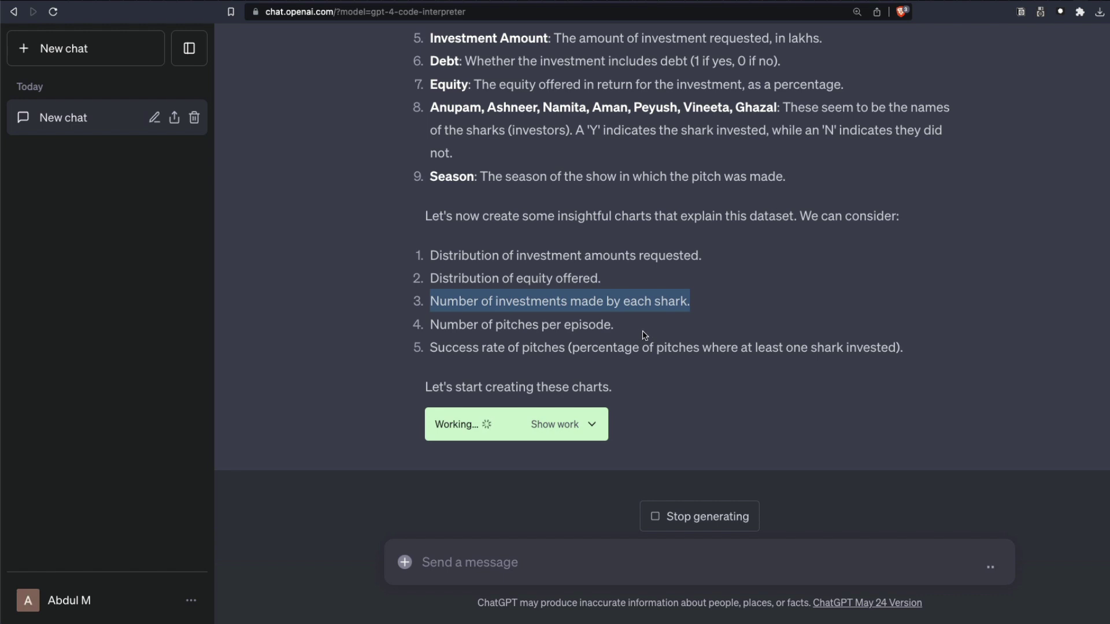
left_click_drag(630, 333, 416, 334)
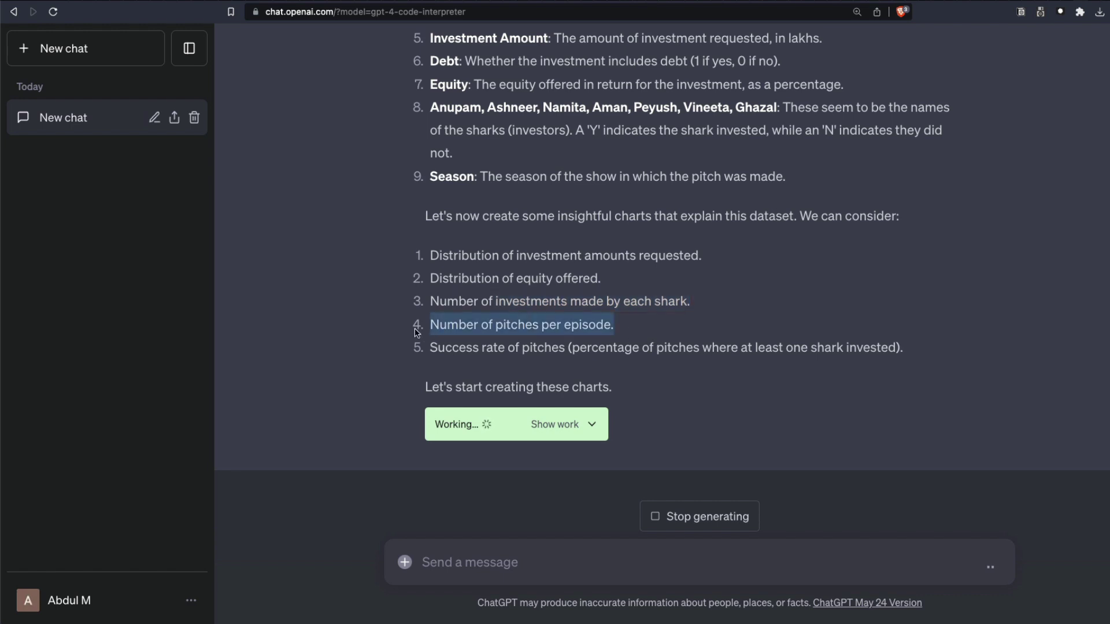
left_click_drag(430, 347, 944, 359)
left_click(948, 361)
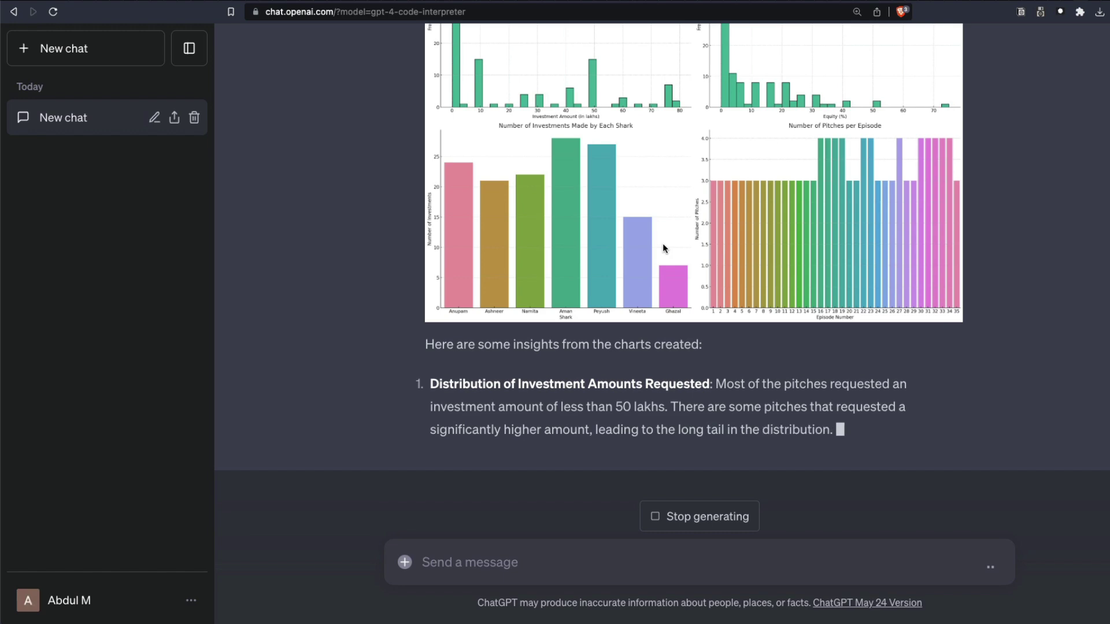
scroll(664, 243, "up", 5)
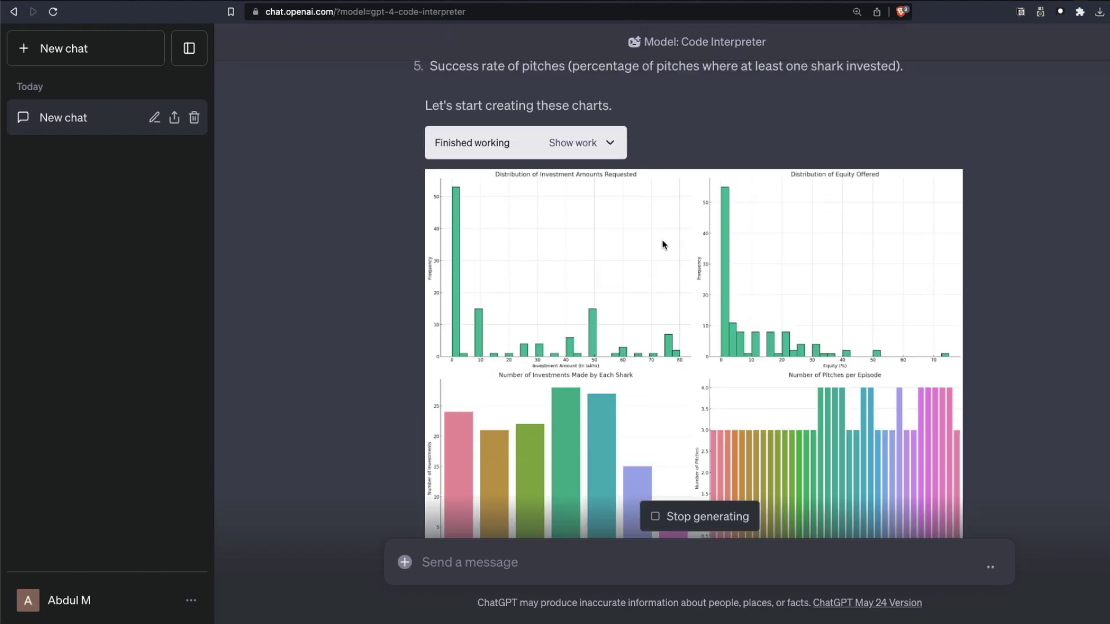
scroll(559, 216, "up", 3)
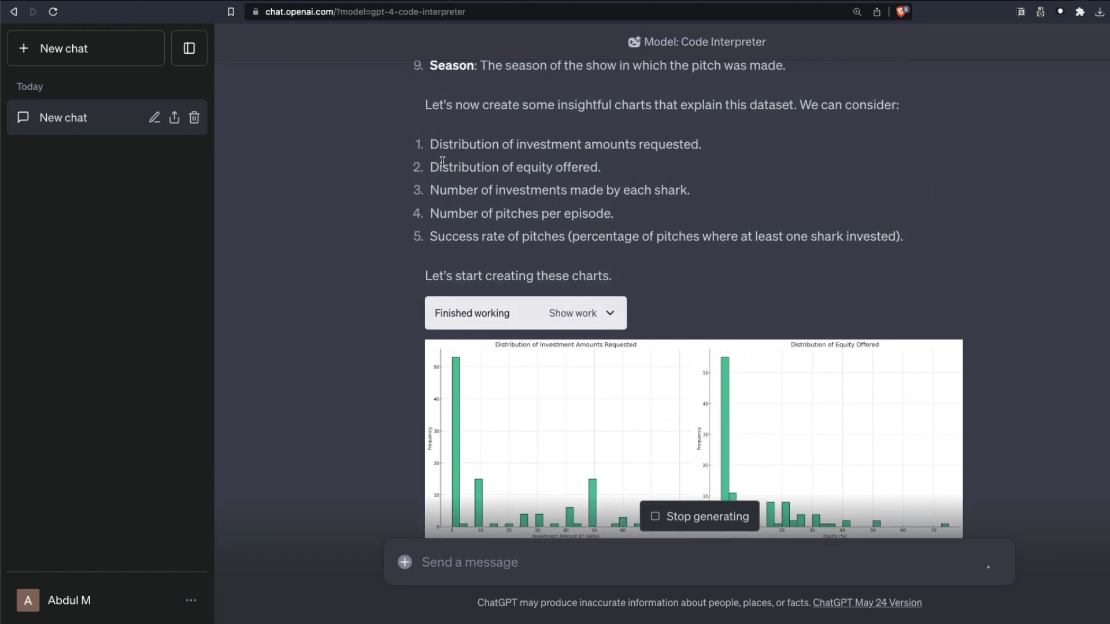
left_click_drag(430, 145, 941, 245)
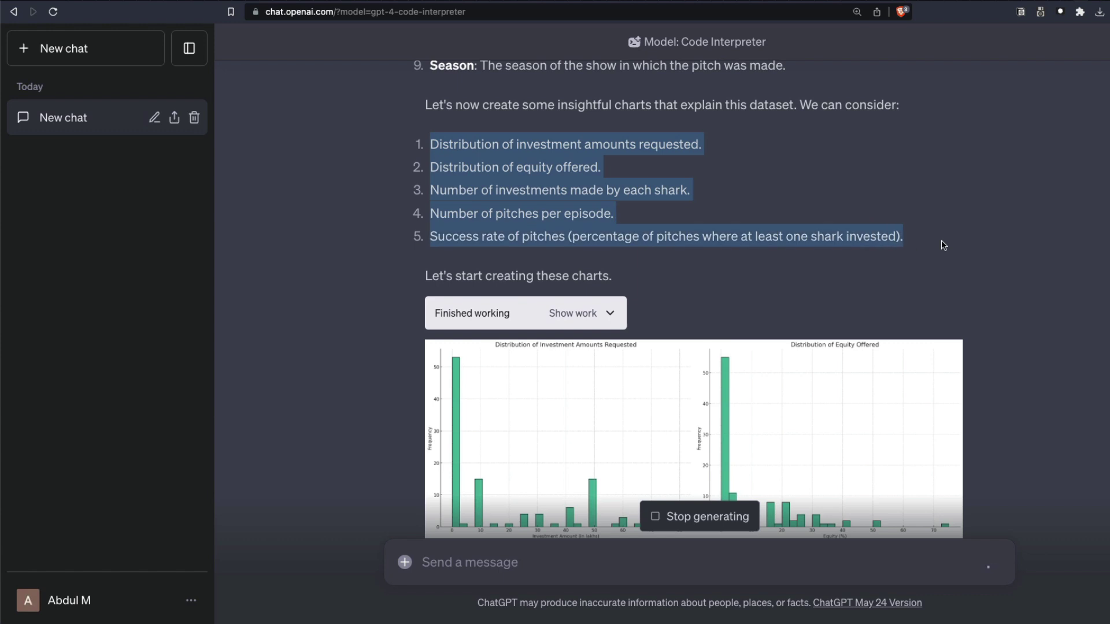
scroll(913, 254, "down", 4)
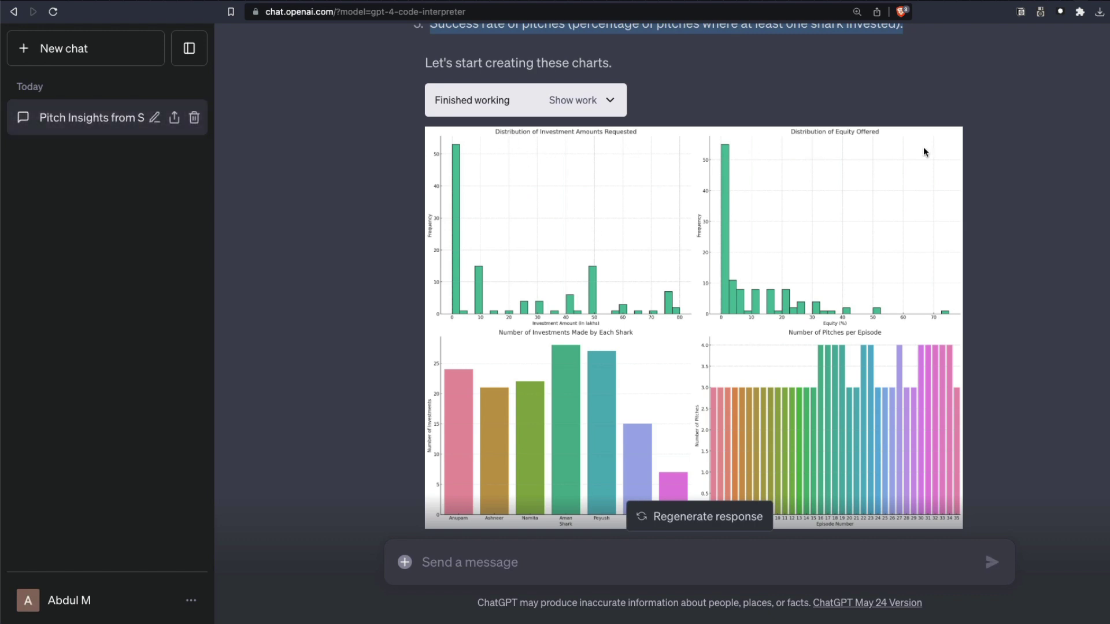
scroll(659, 289, "down", 3)
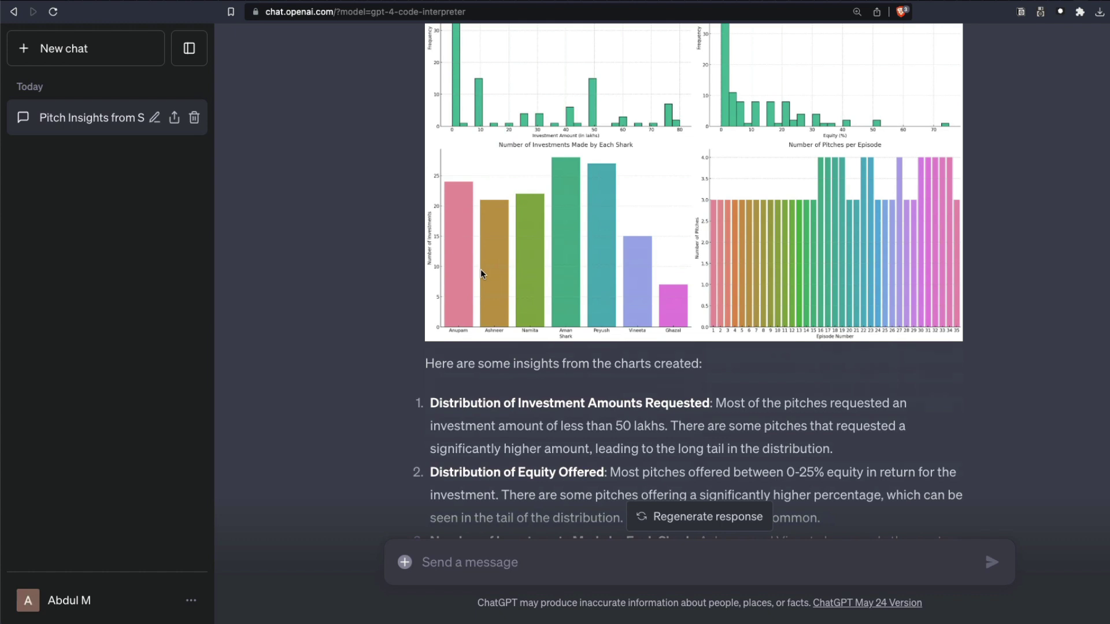
right_click(519, 272)
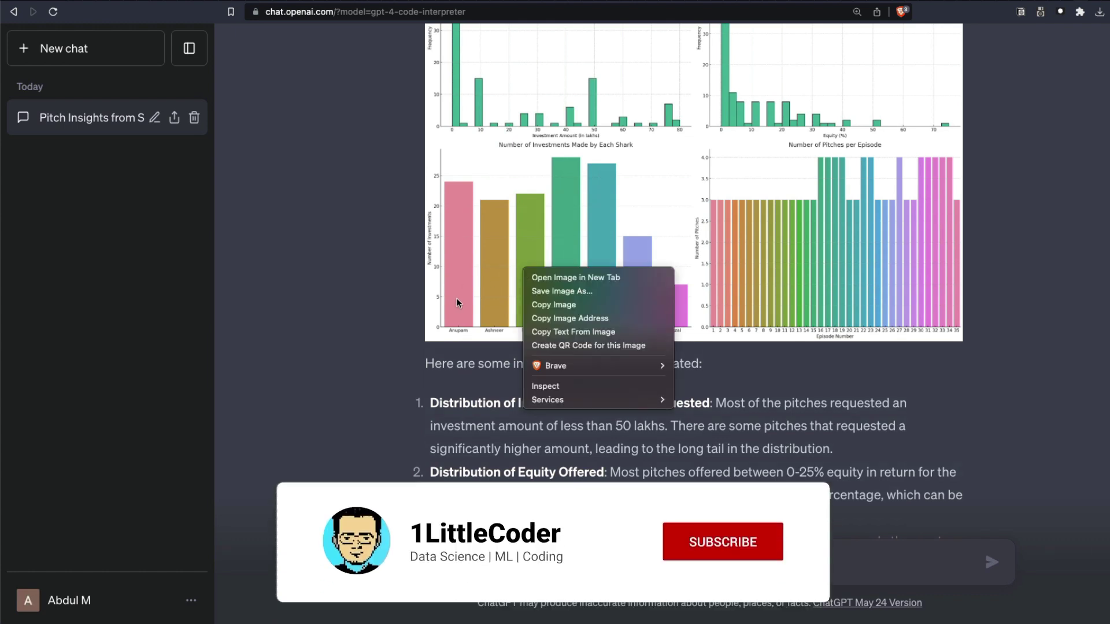
left_click(461, 337)
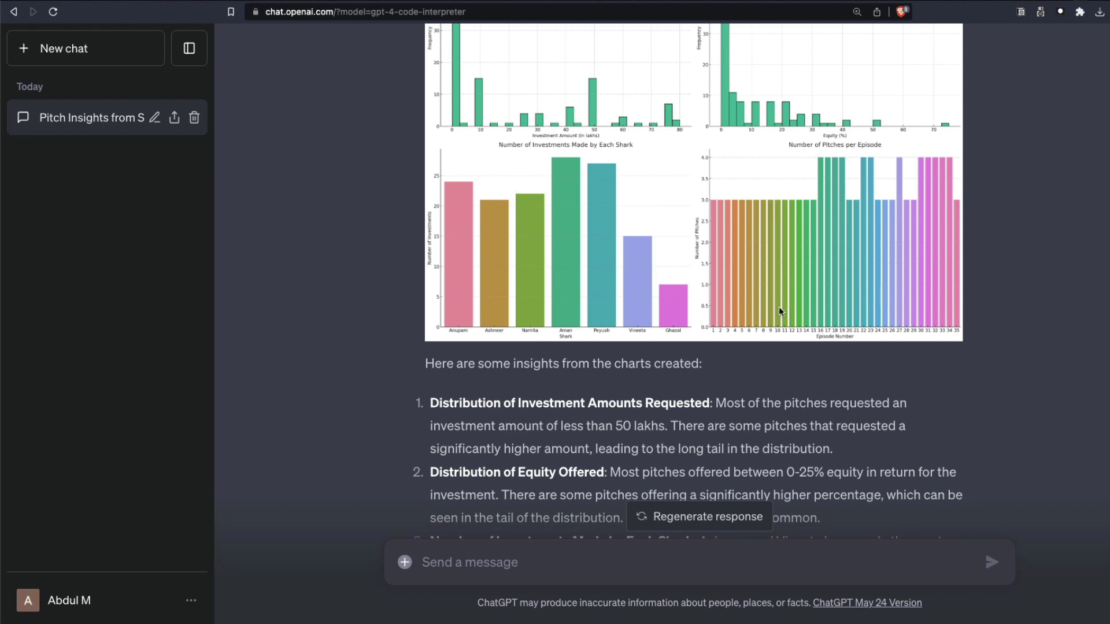
scroll(778, 310, "down", 4)
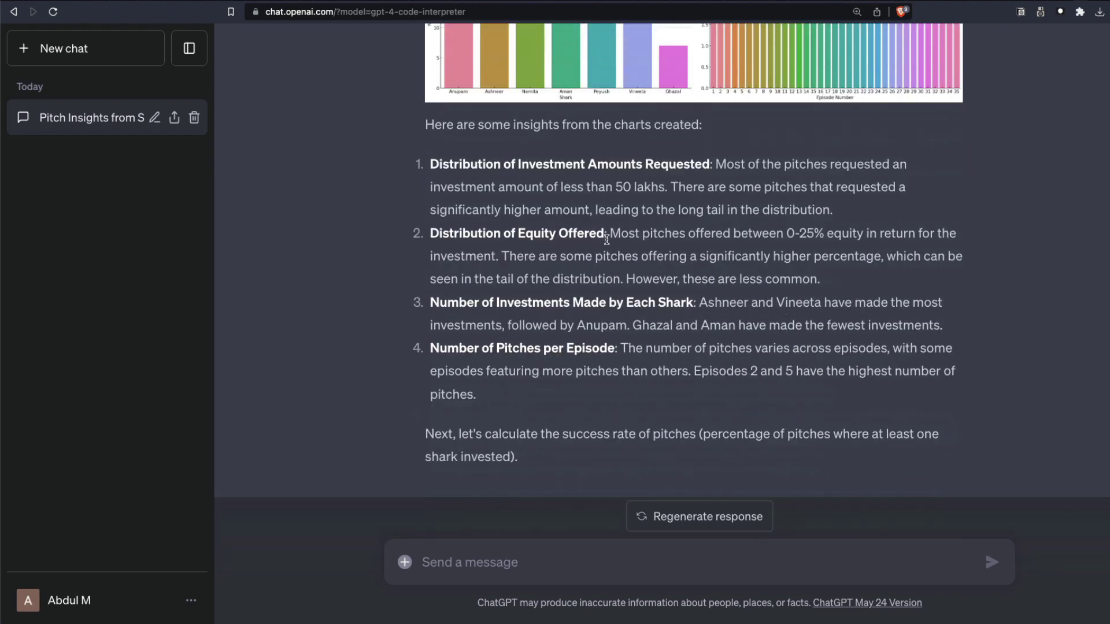
scroll(602, 241, "down", 1)
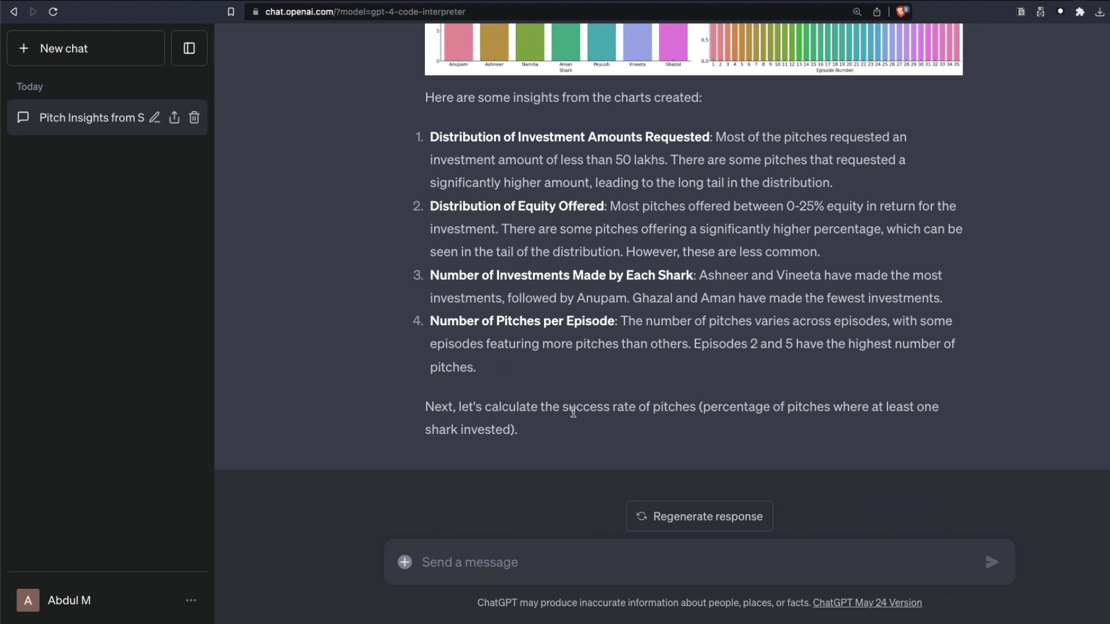
left_click_drag(558, 407, 941, 425)
left_click(941, 424)
scroll(575, 355, "up", 10)
scroll(573, 353, "down", 2)
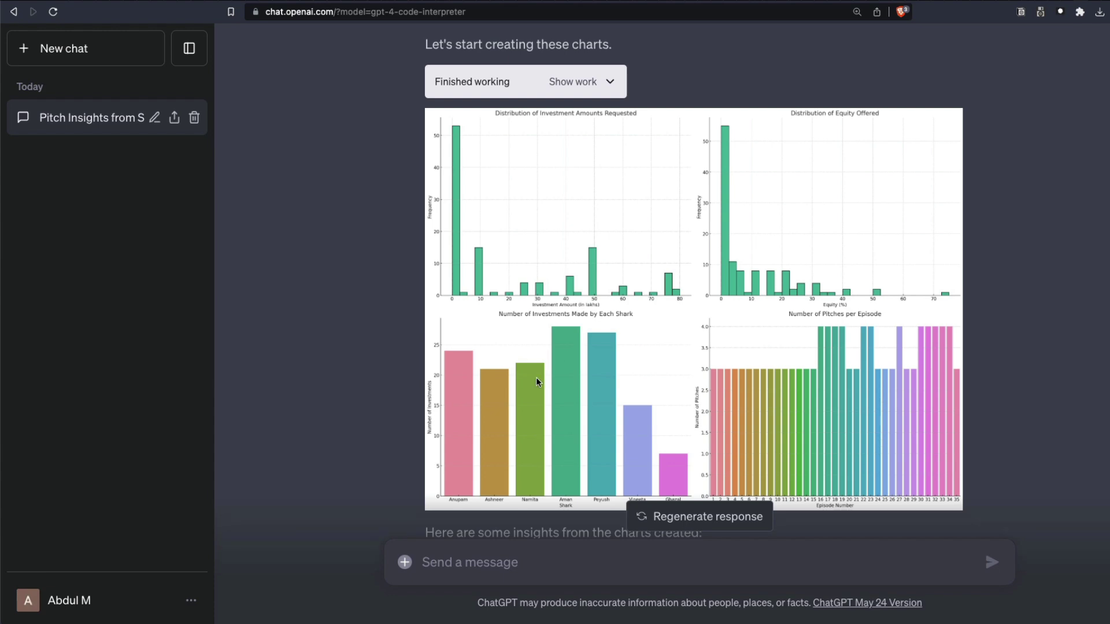
Send the request 'Can you build a classification model?'
scroll(526, 395, "down", 10)
left_click(525, 562)
type("Can you build a classification mode")
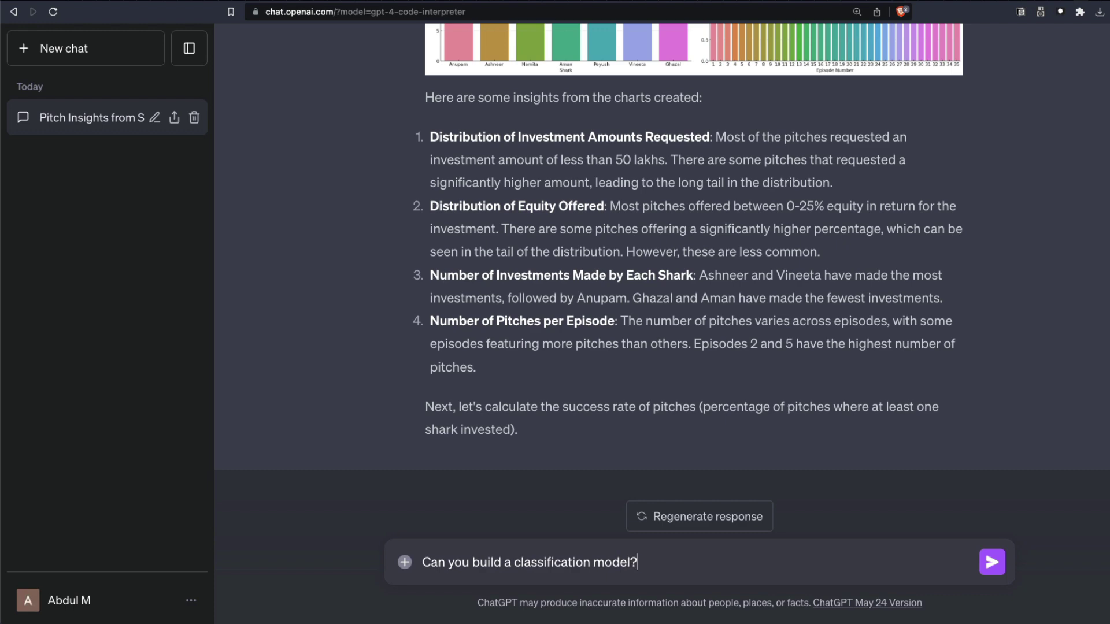
type("l?")
key("Return")
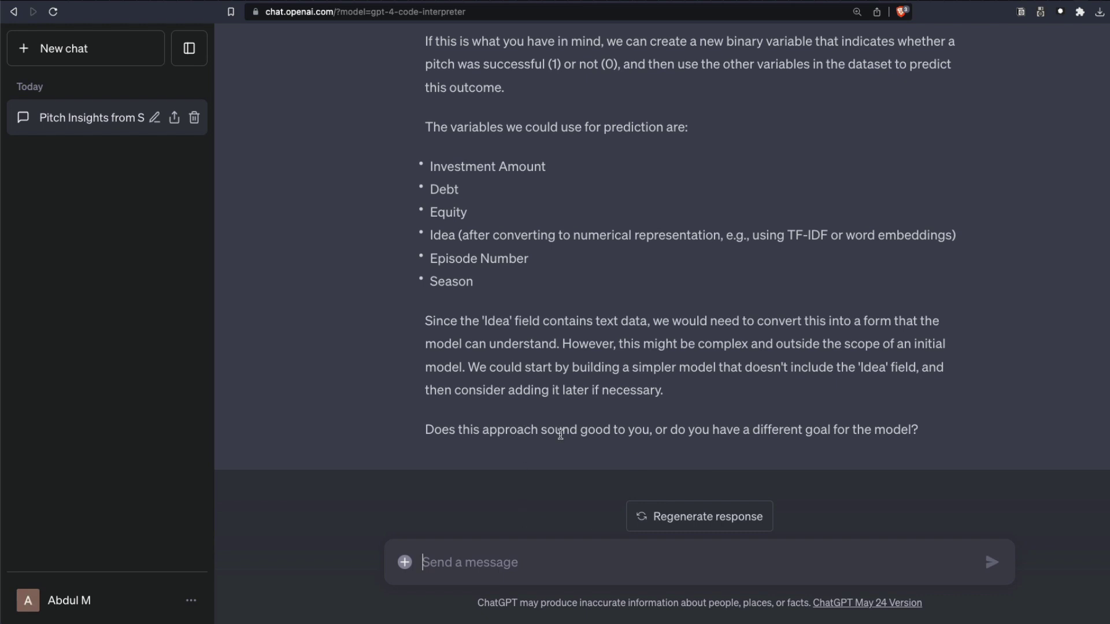
Reply 'Go ahead' to train the model, then review its 100% test accuracy result
type("Go ahead")
key("Return")
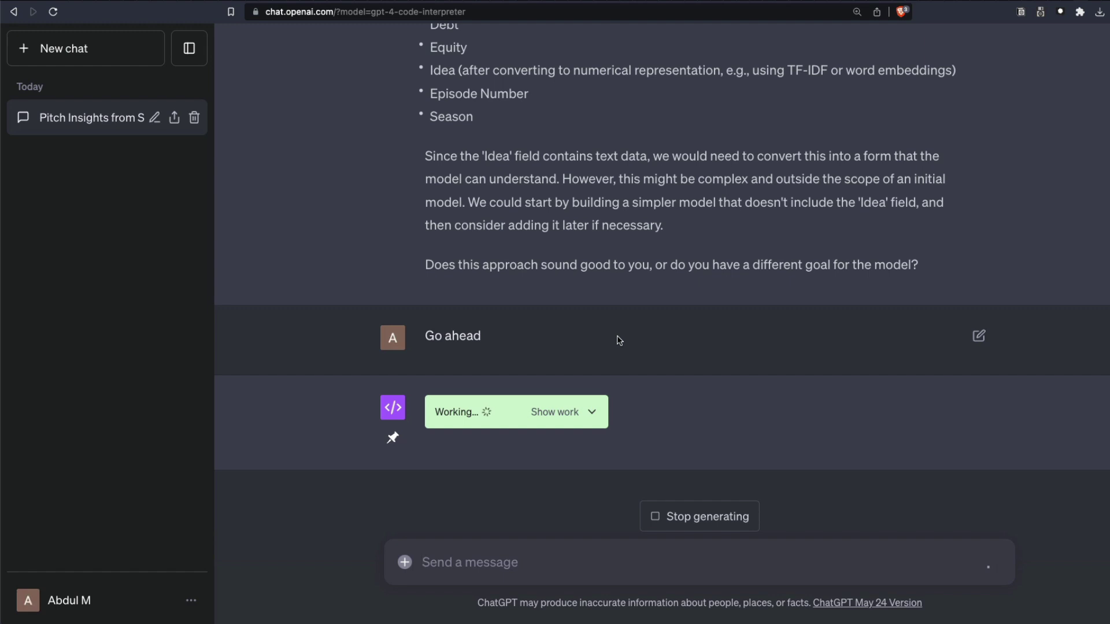
scroll(627, 294, "up", 3)
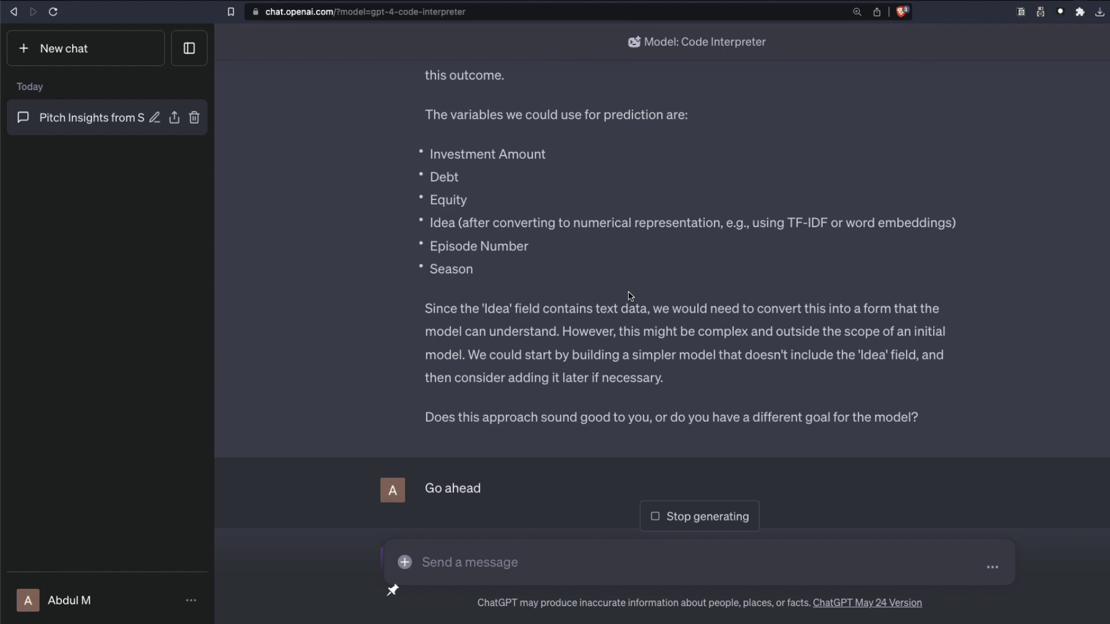
scroll(629, 296, "up", 20)
scroll(430, 280, "down", 5)
scroll(429, 279, "up", 5)
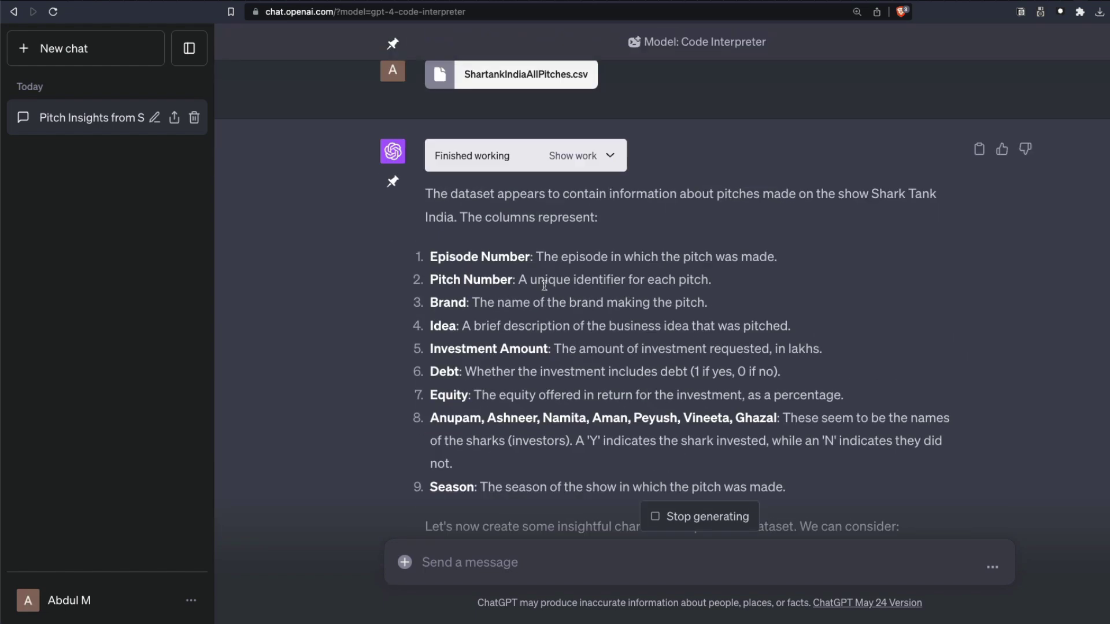
left_click_drag(418, 257, 628, 256)
left_click(849, 465)
left_click_drag(821, 485, 430, 250)
scroll(446, 325, "down", 10)
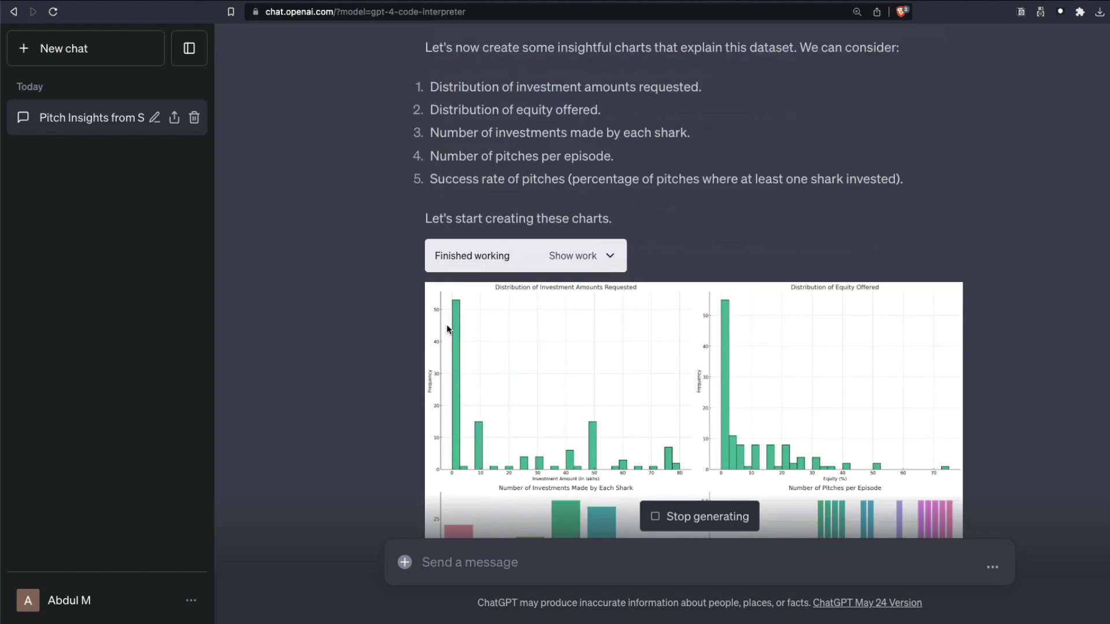
scroll(446, 324, "down", 15)
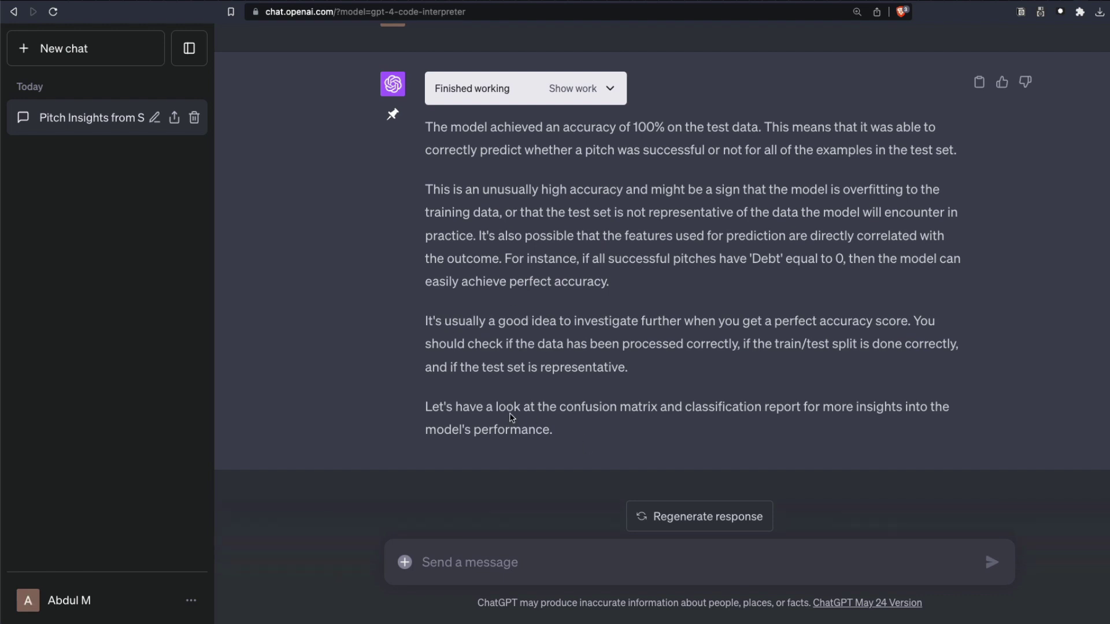
Send 'please continue' and read the confusion matrix, 1.00 scores and four validation steps
left_click(589, 552)
type("please contu")
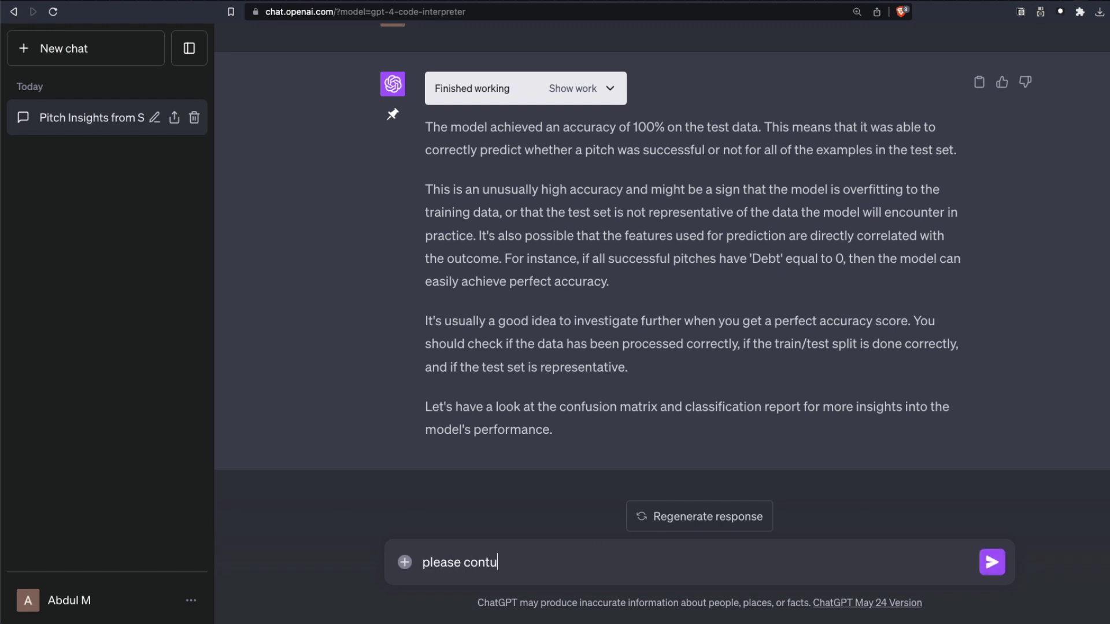
key("BackSpace")
type("inue")
key("Return")
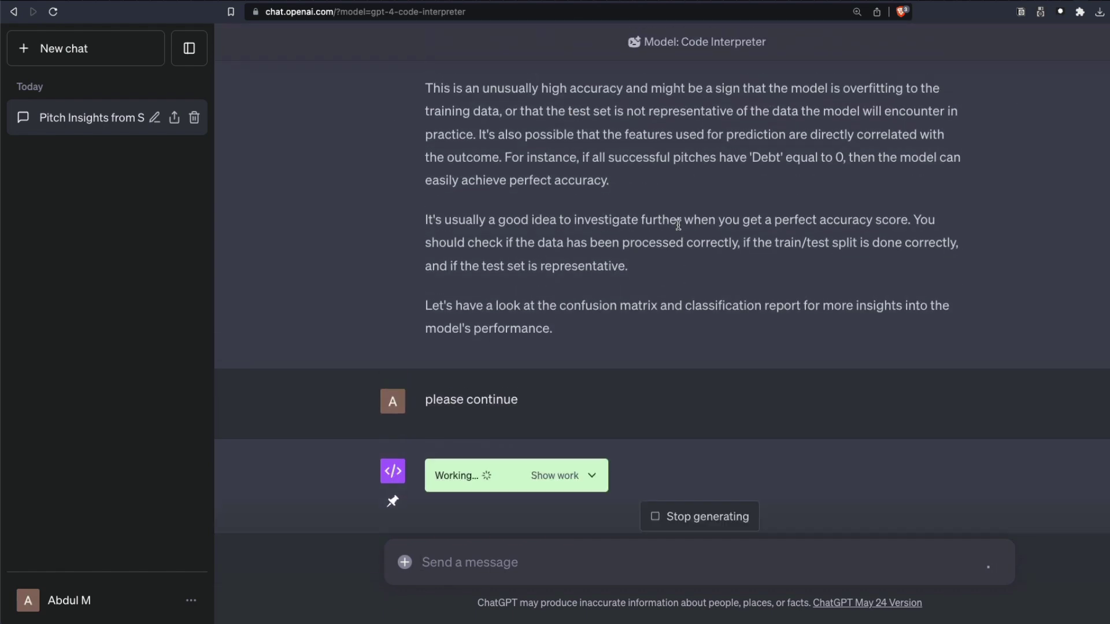
scroll(560, 231, "up", 5)
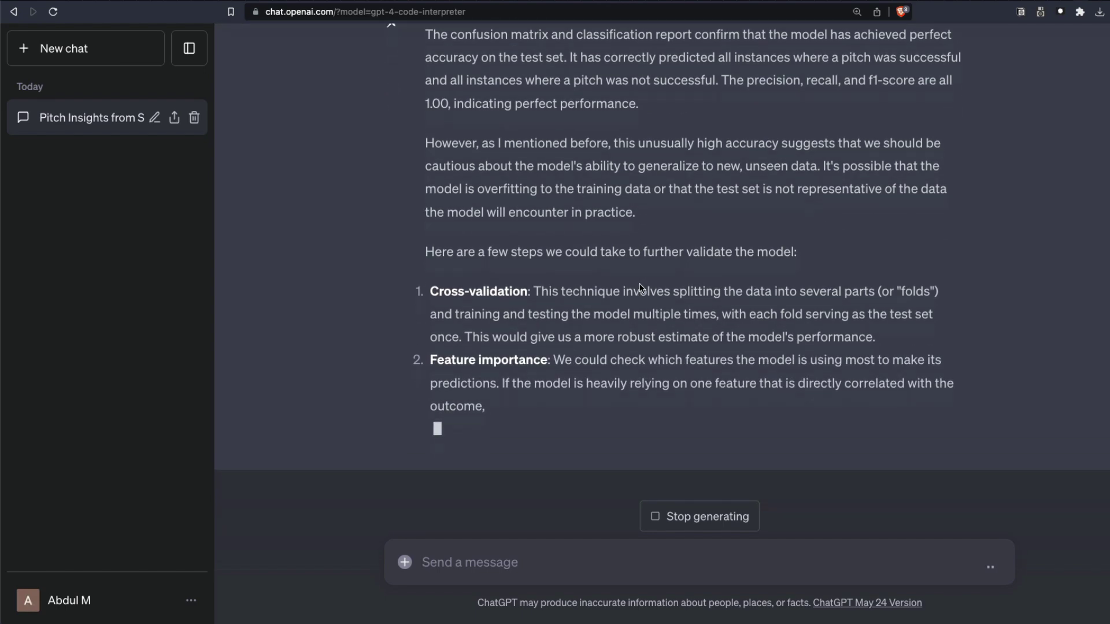
scroll(640, 283, "up", 3)
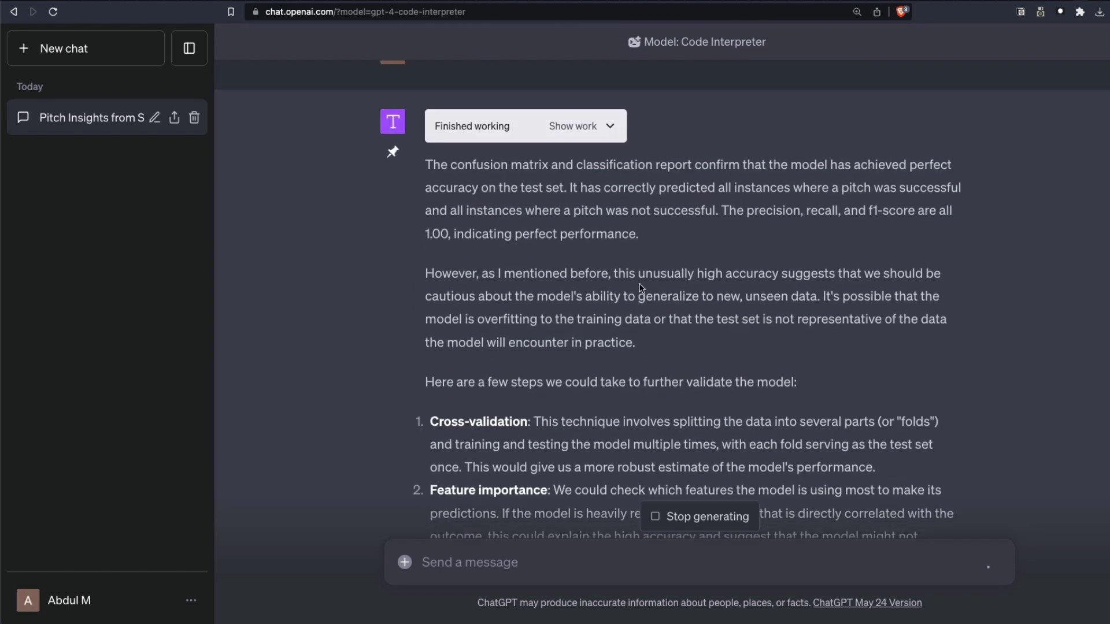
scroll(672, 249, "down", 4)
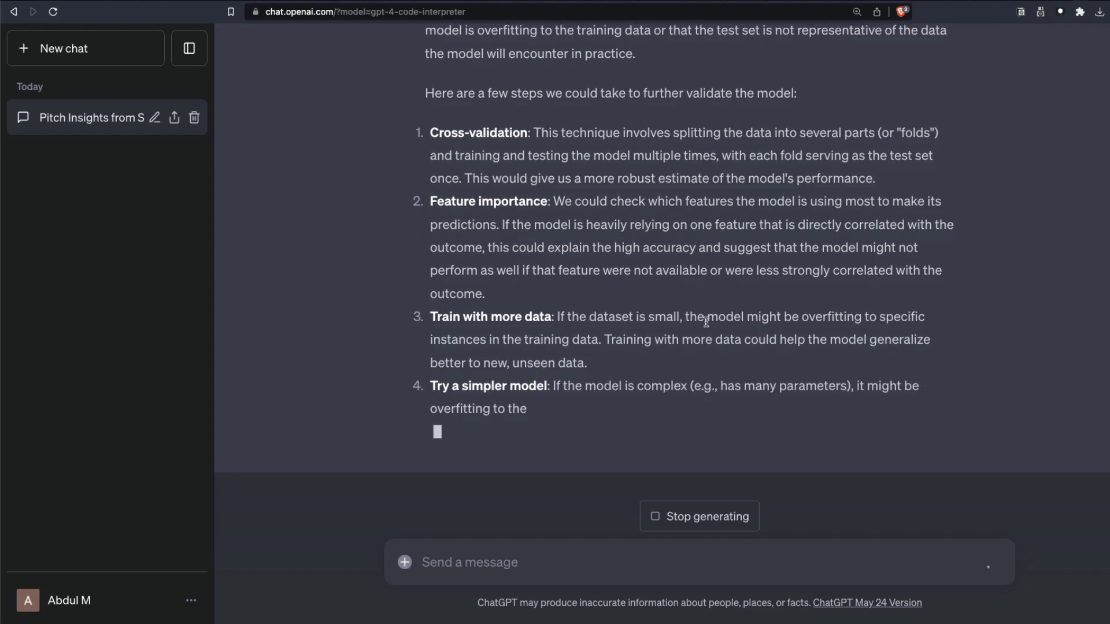
scroll(707, 326, "up", 12)
scroll(706, 326, "down", 12)
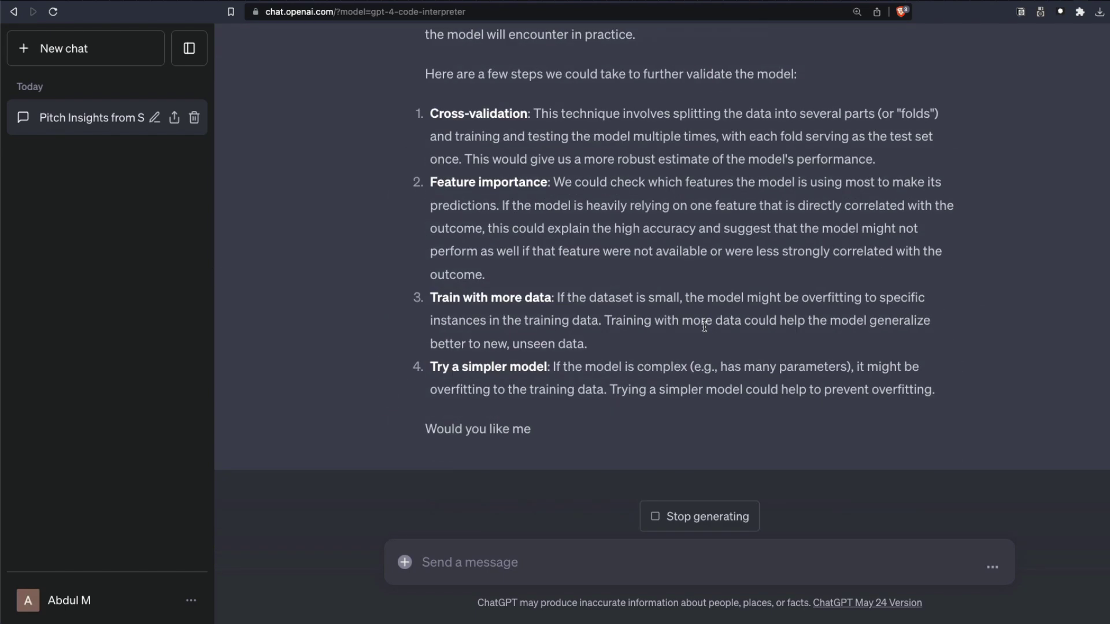
Ask 'I want to see the feature importance of the model' and review Investment Amount's leading share
type("I wa")
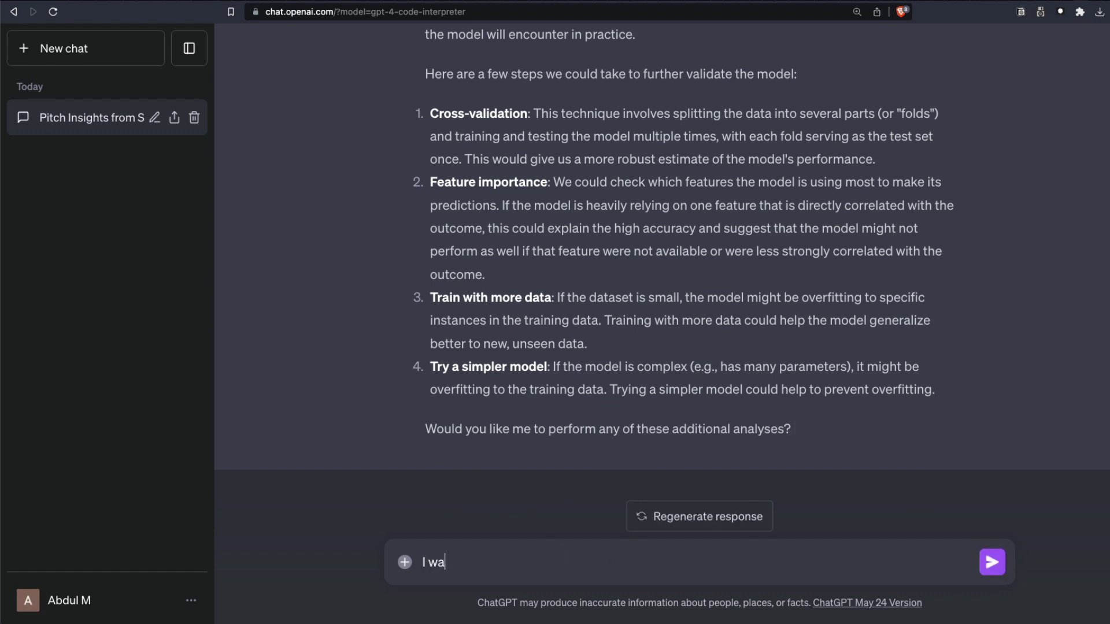
type("nt to see the feature importance of the model")
key("Return")
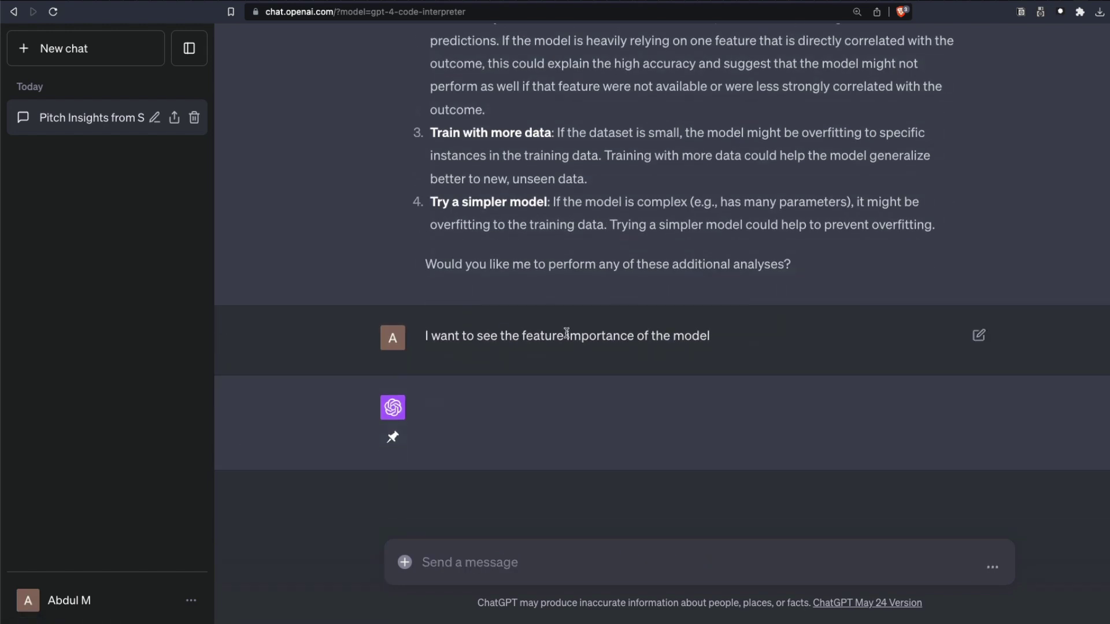
scroll(539, 305, "up", 3)
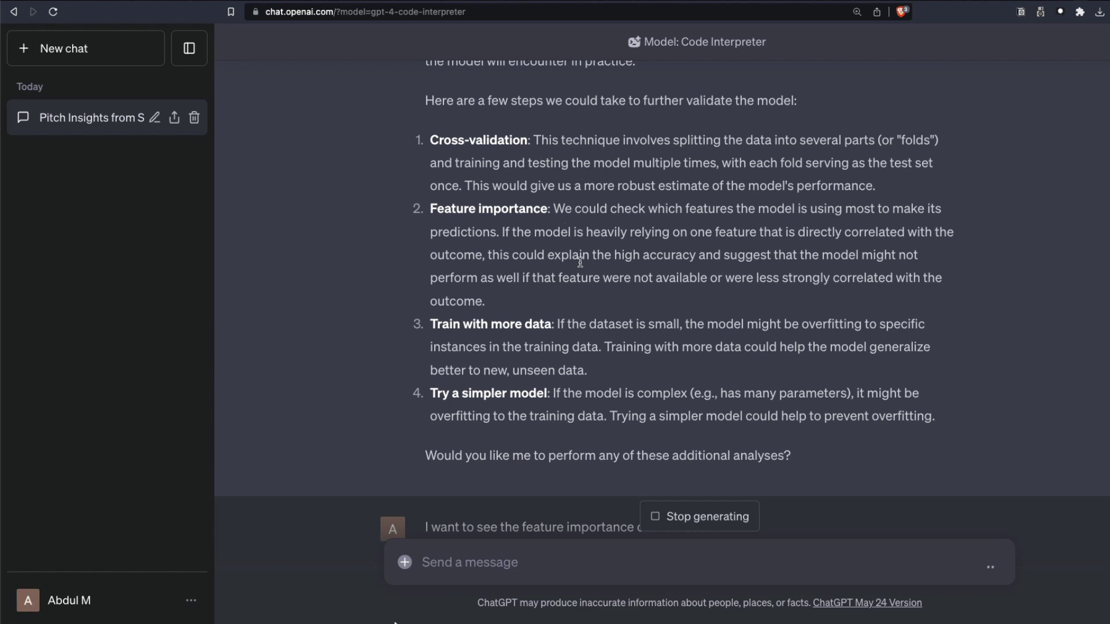
scroll(580, 262, "down", 3)
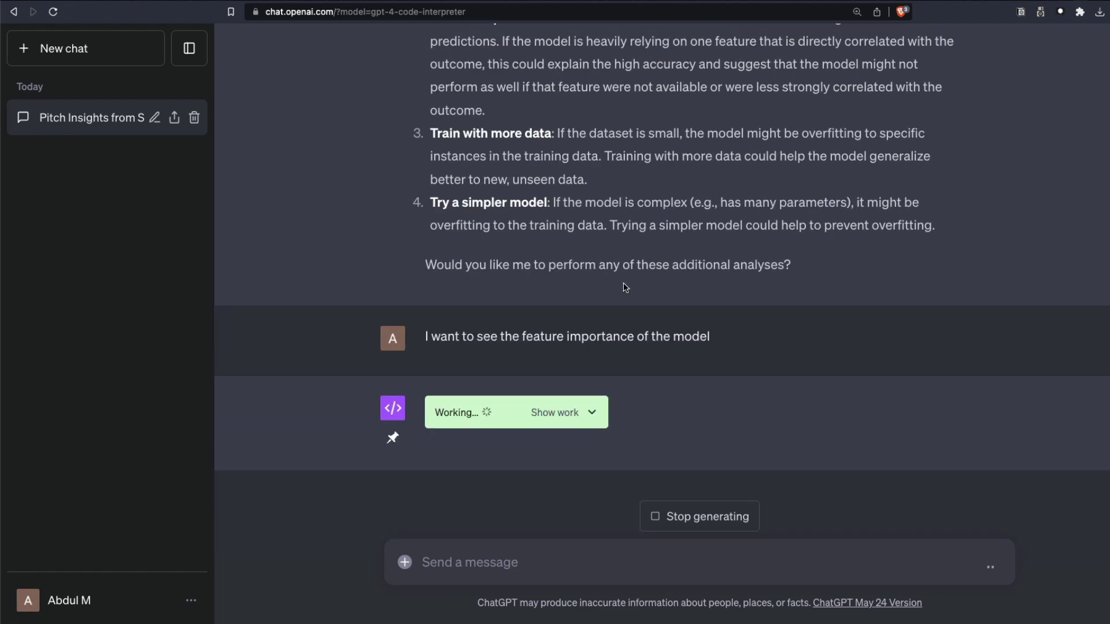
scroll(632, 288, "up", 4)
scroll(639, 285, "down", 4)
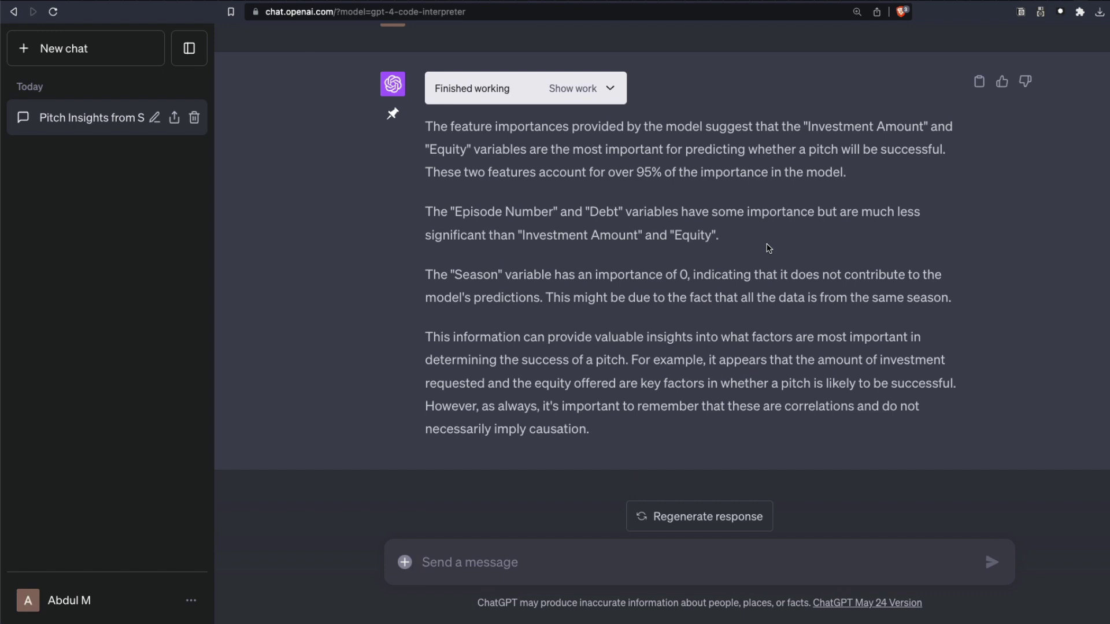
left_click_drag(802, 127, 936, 127)
left_click(384, 160)
scroll(579, 213, "up", 10)
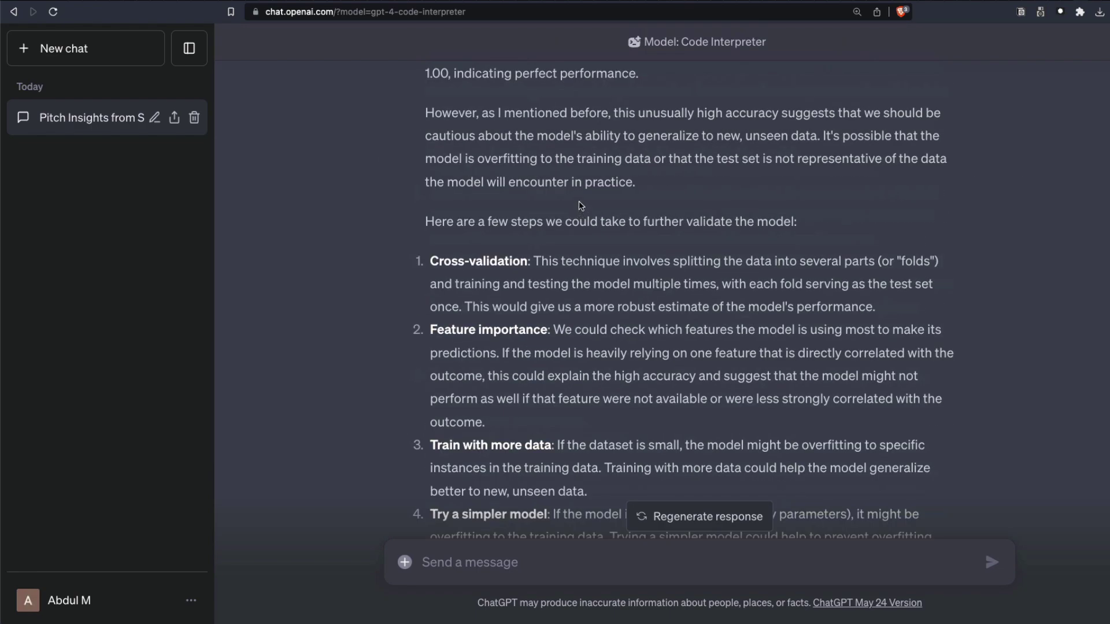
scroll(578, 208, "up", 15)
scroll(578, 205, "up", 10)
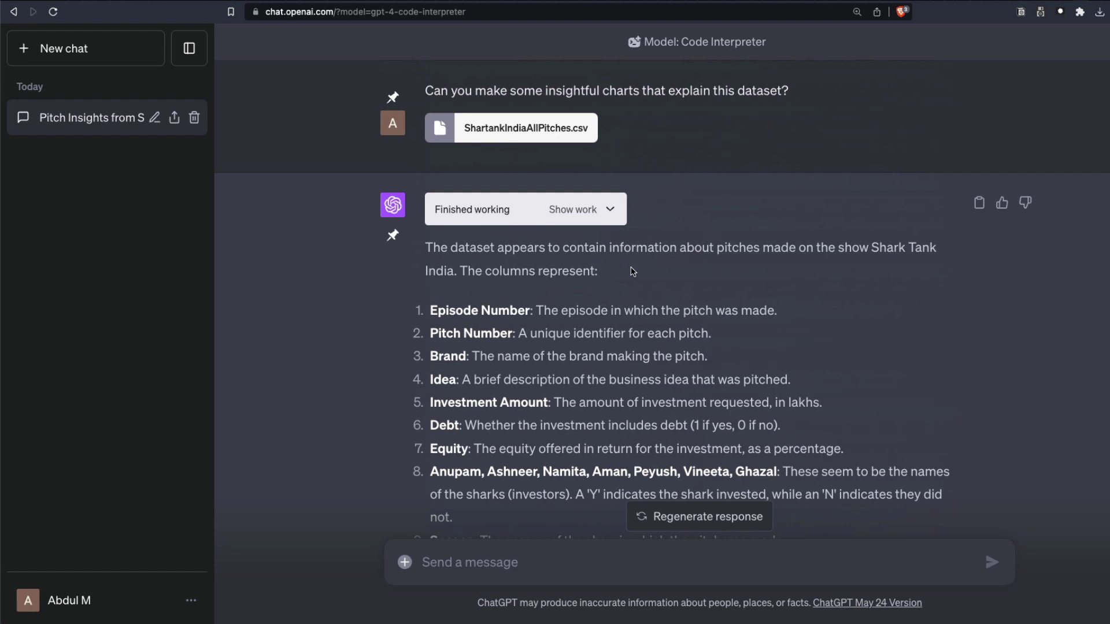
left_click_drag(683, 45, 814, 50)
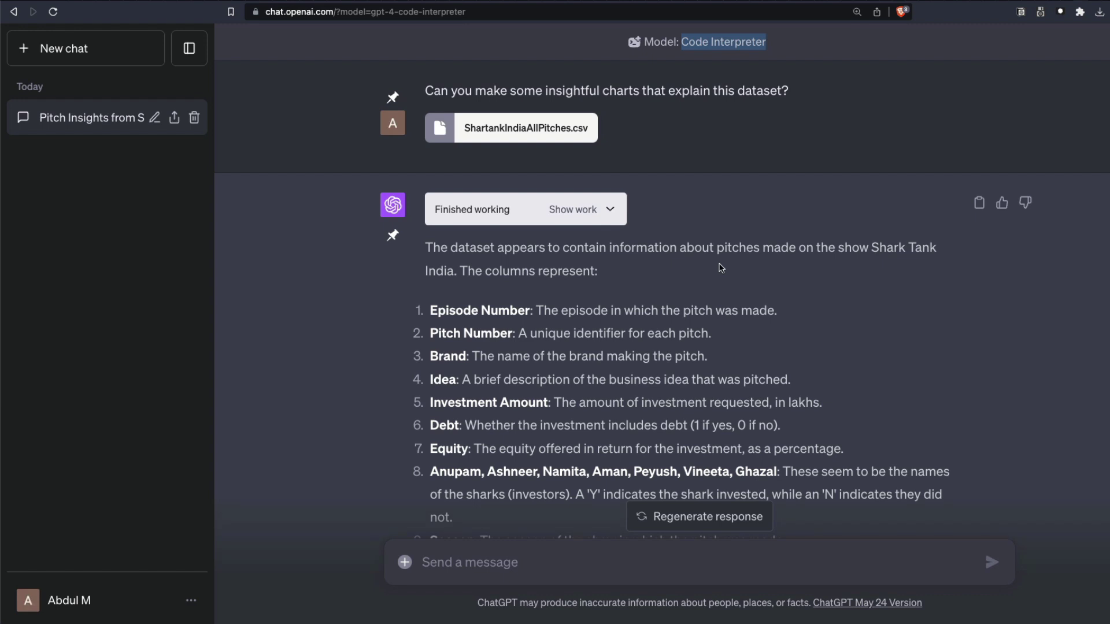
scroll(721, 268, "down", 15)
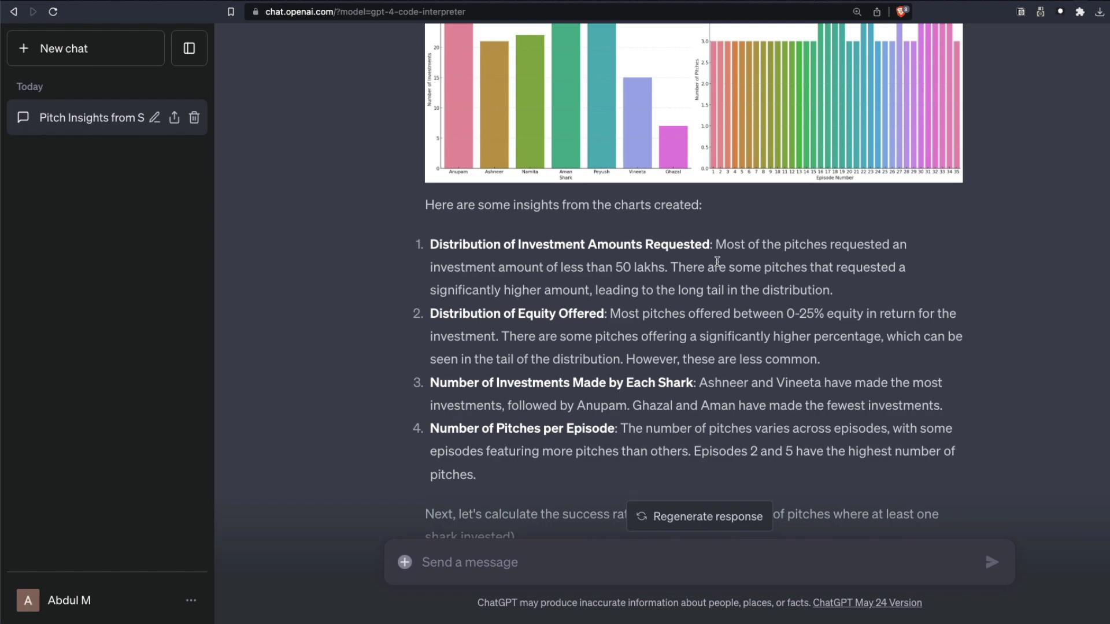
scroll(716, 261, "down", 20)
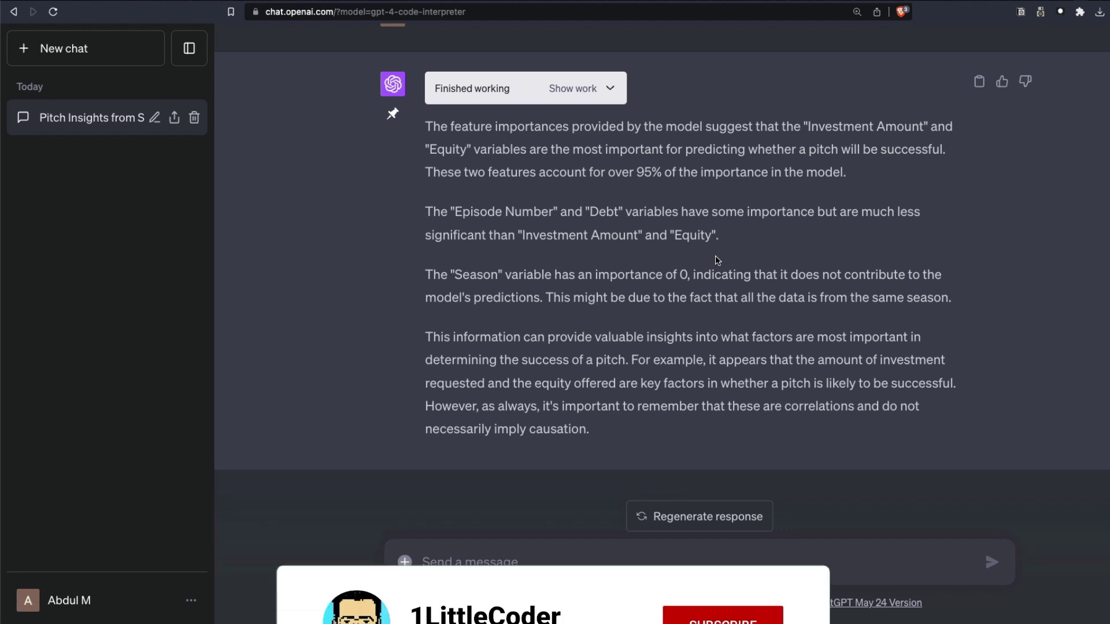
scroll(717, 248, "up", 15)
scroll(716, 238, "down", 15)
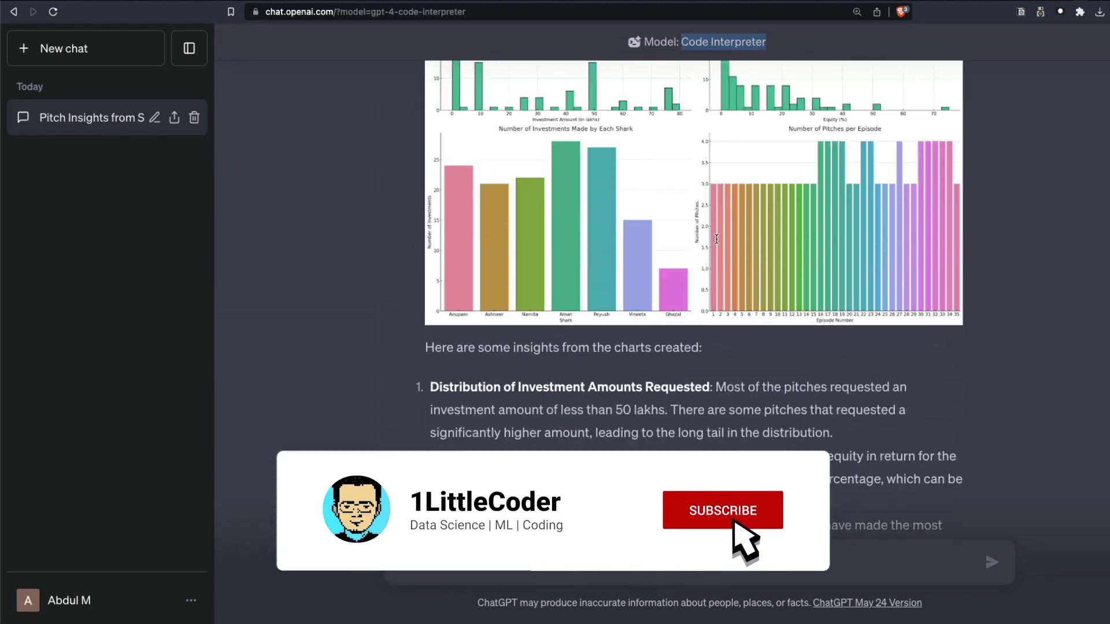
scroll(716, 237, "up", 5)
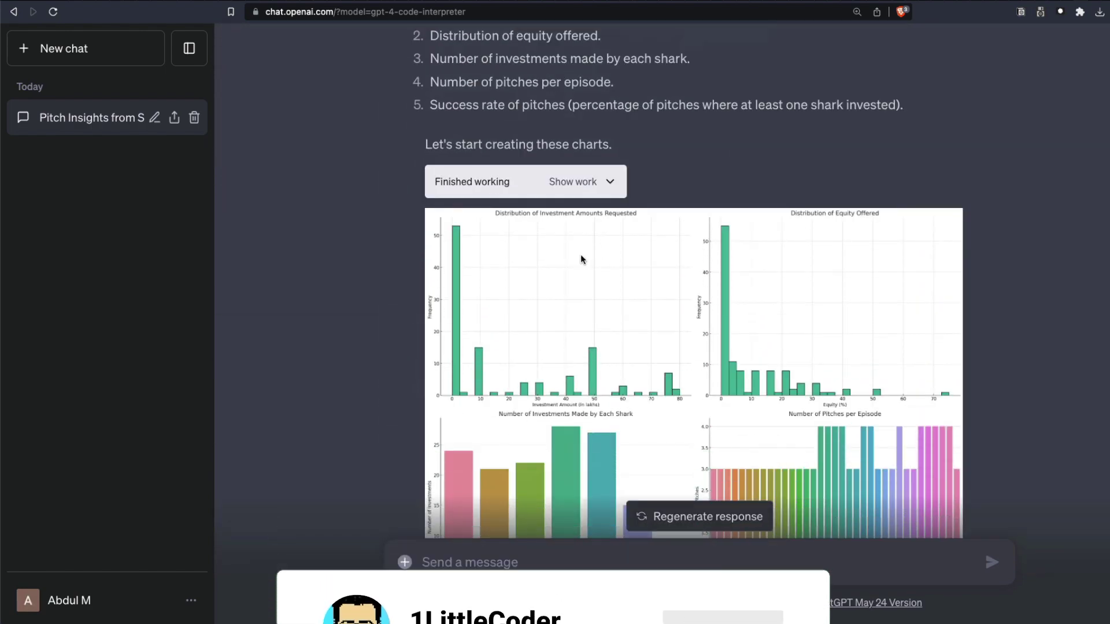
scroll(595, 254, "down", 4)
right_click(598, 274)
left_click(619, 286)
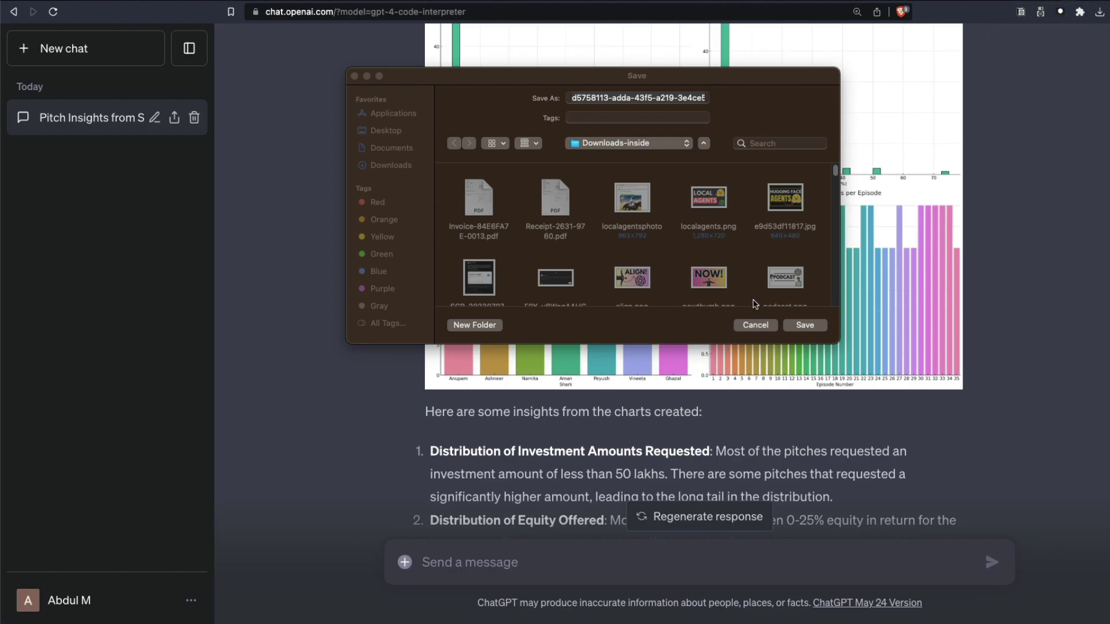
left_click(756, 325)
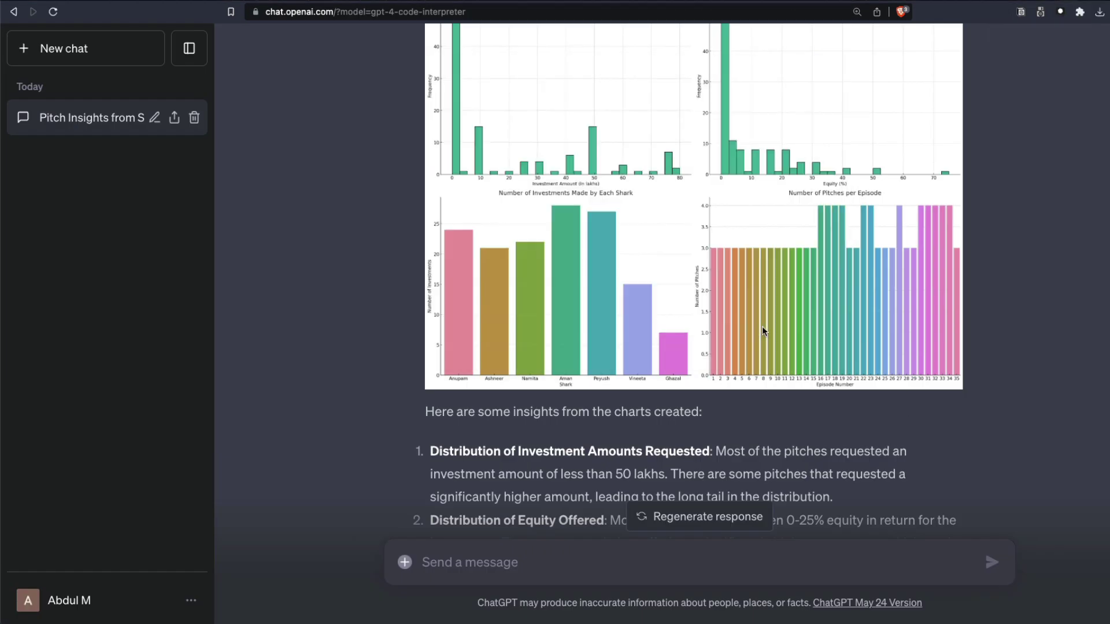
scroll(850, 428, "up", 3)
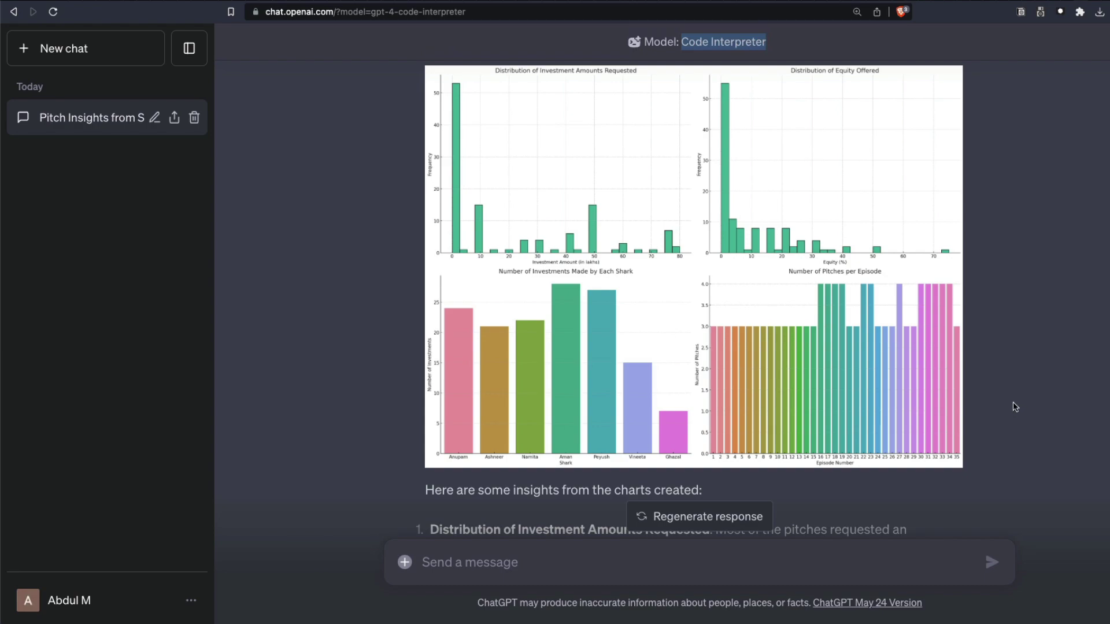
scroll(988, 394, "down", 15)
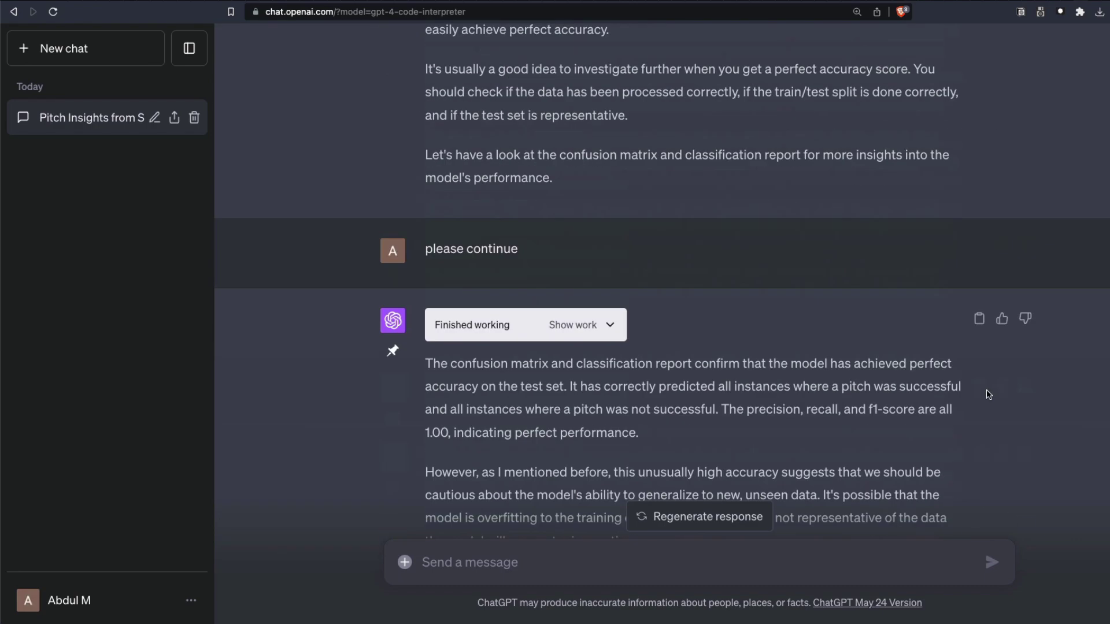
scroll(988, 394, "up", 10)
scroll(896, 373, "up", 15)
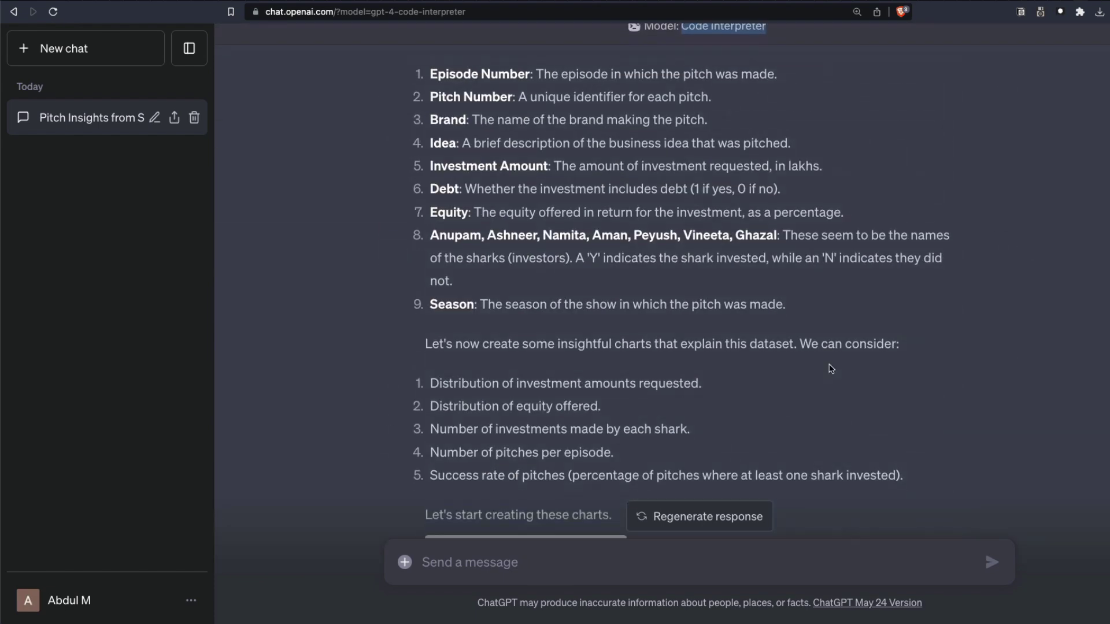
scroll(831, 368, "up", 5)
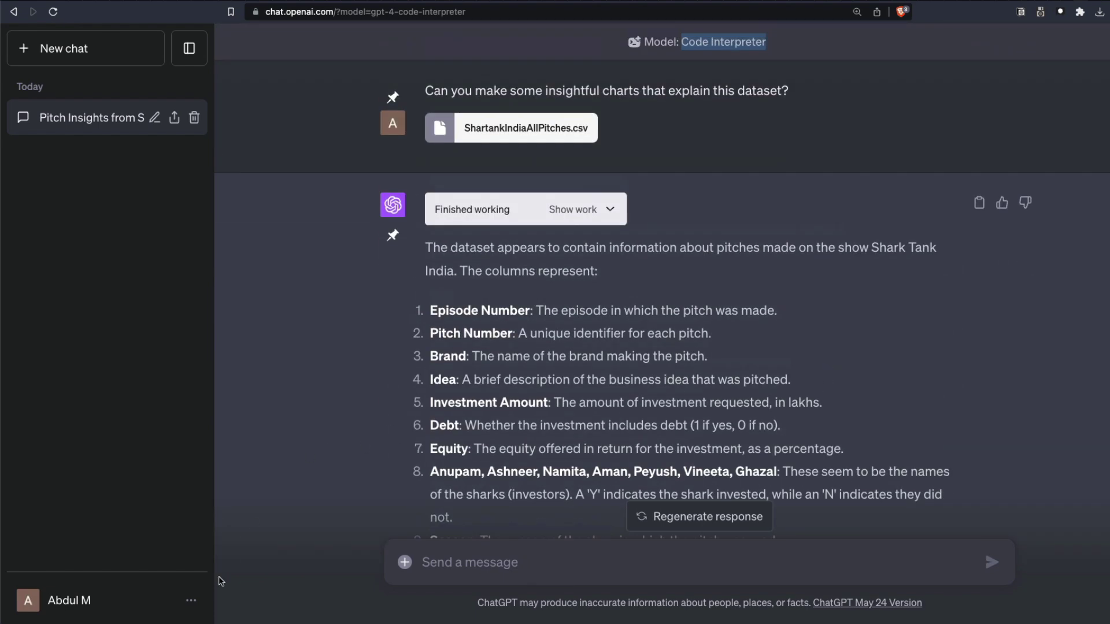
left_click(193, 599)
left_click(116, 512)
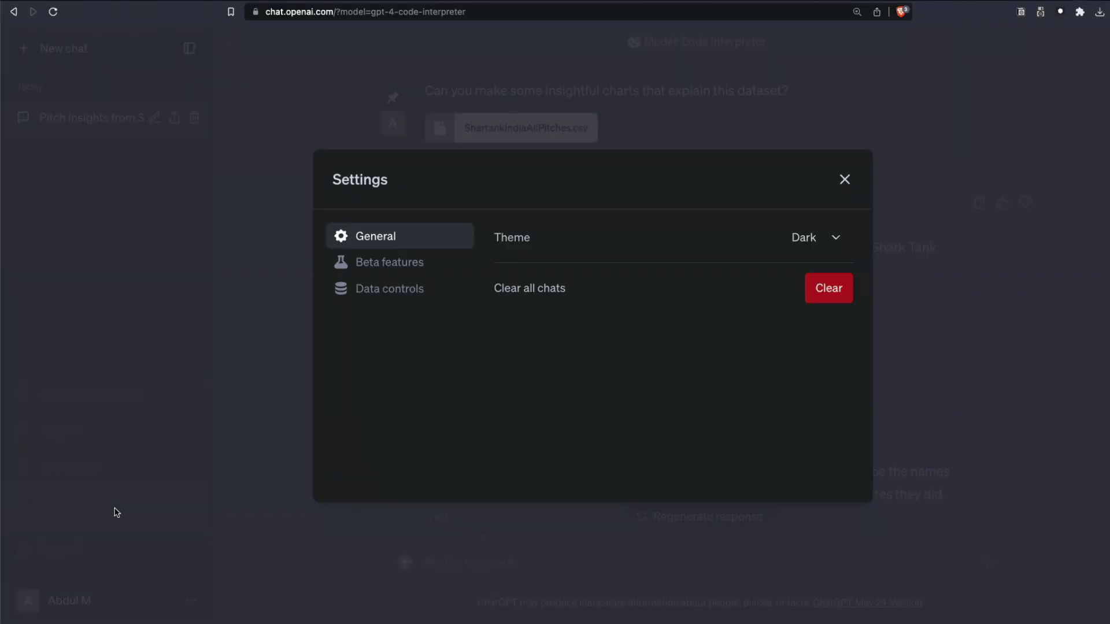
left_click(403, 261)
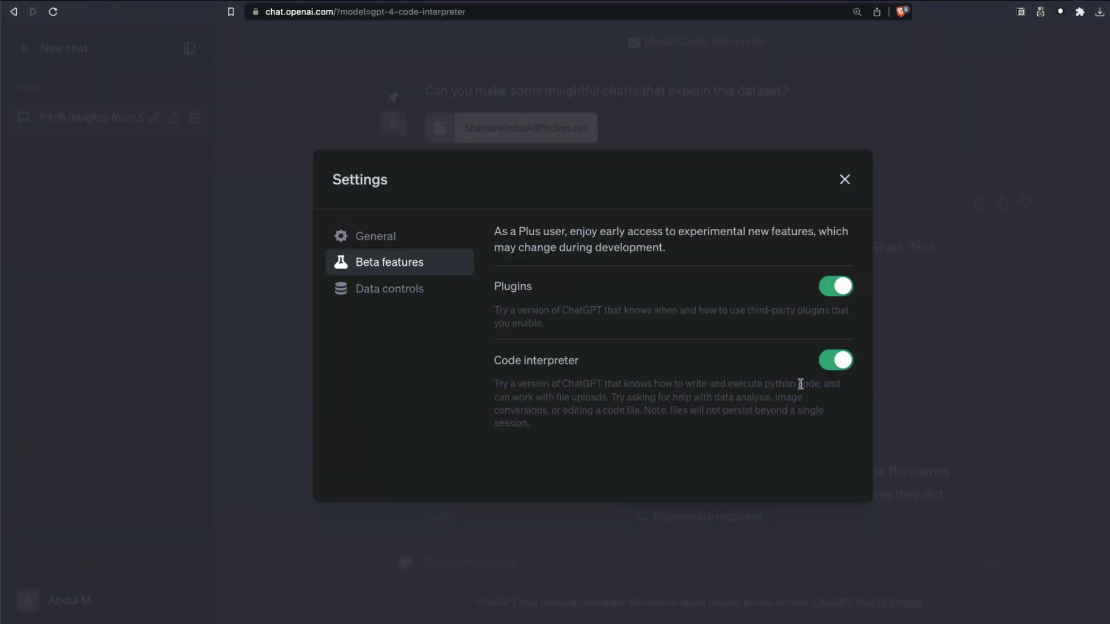
left_click(844, 179)
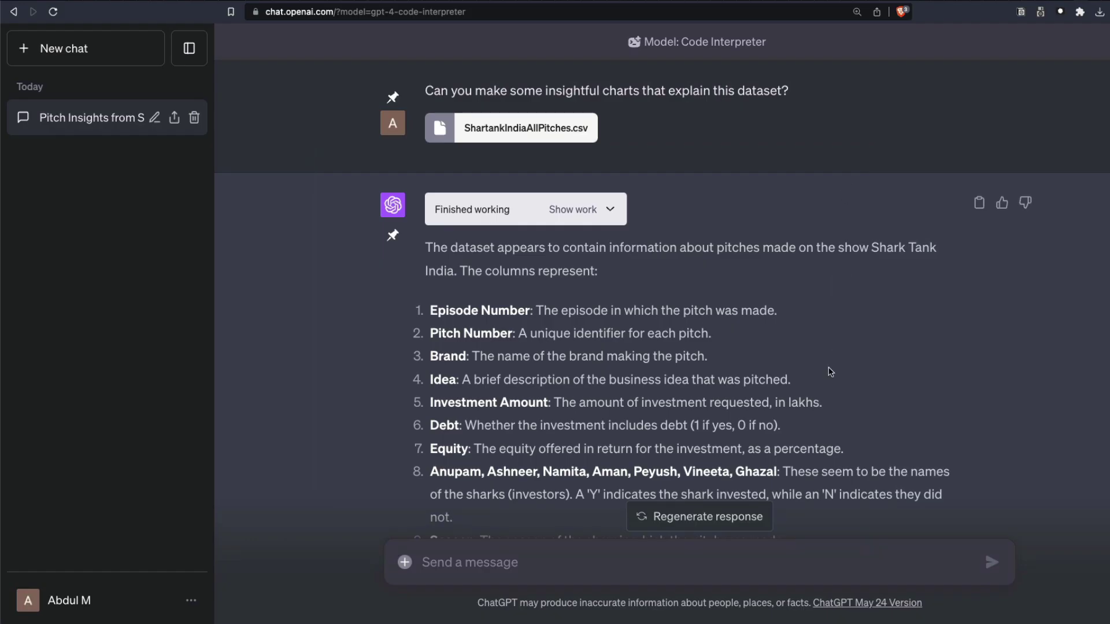